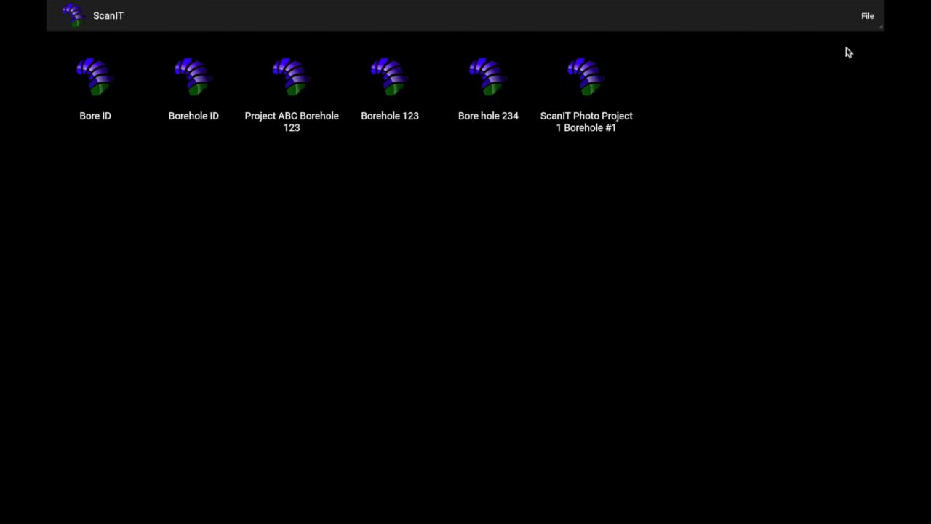
Start a new borehole with ID 'Borehole ID', geologist 'Geologist', company 'Drilling Co', driller 'Driller'.
left_click(867, 19)
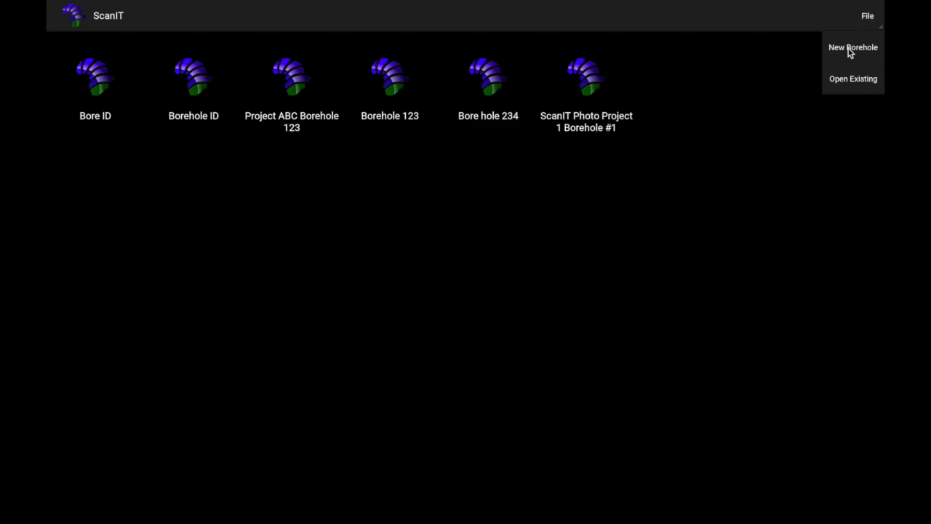
left_click(849, 51)
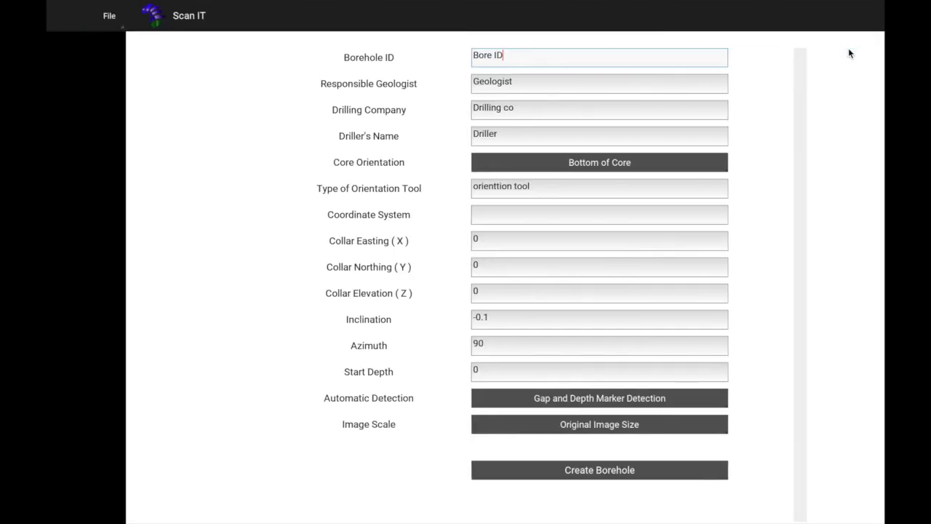
type("Borehole ID")
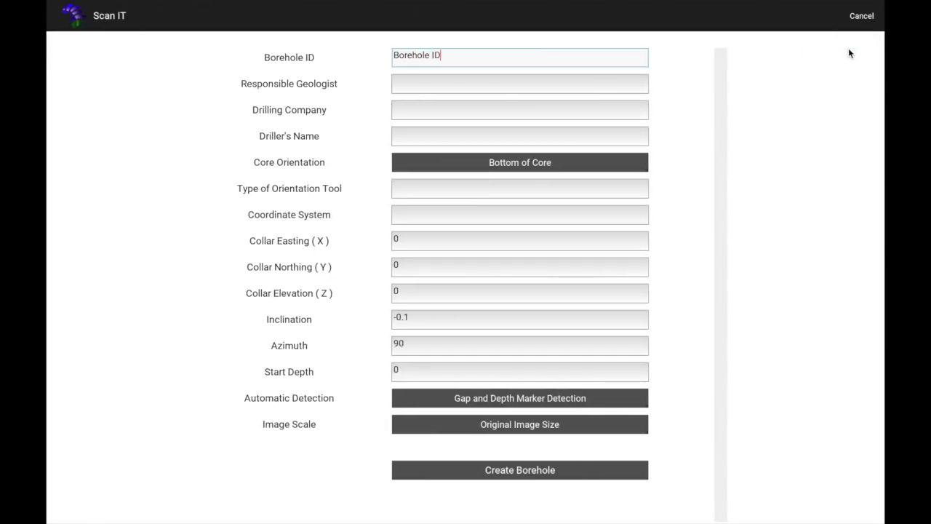
key("Tab")
type("Geologist")
key("Tab")
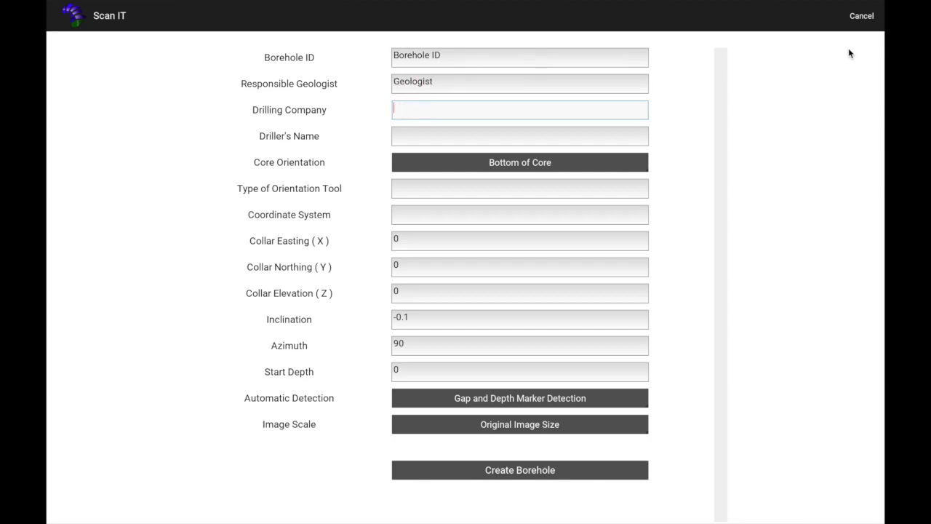
type("Drilling Co")
key("Tab")
type("Driller")
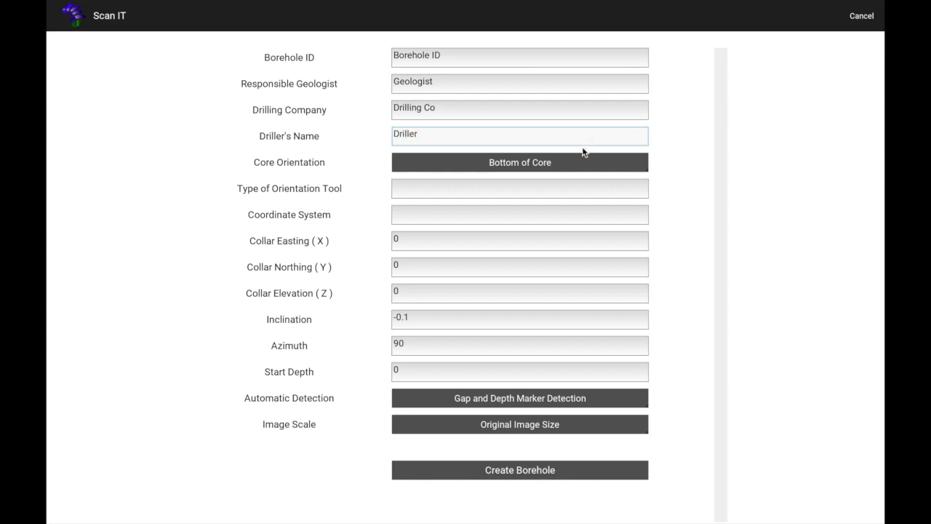
Keep Bottom of Core as orientation and enter 'Orientation Tool' as the tool type.
left_click(518, 165)
left_click(529, 220)
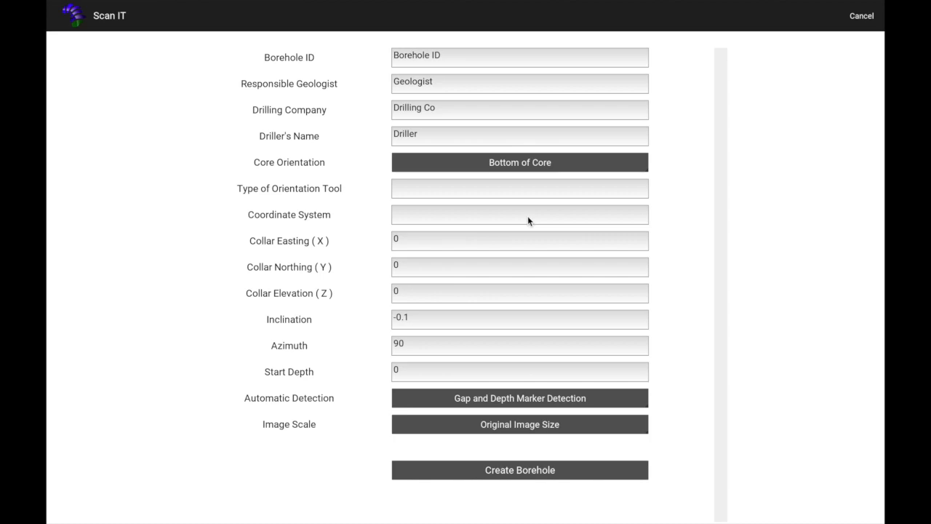
left_click(490, 189)
type("Or")
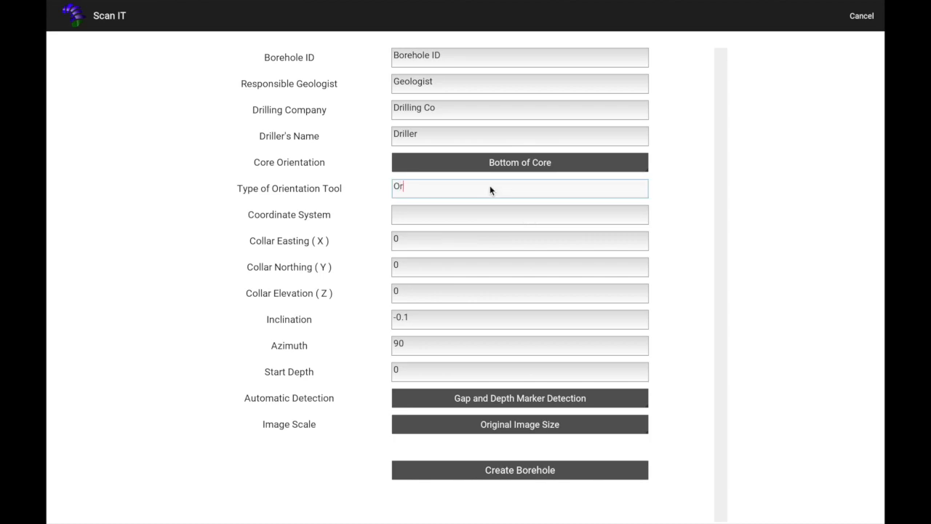
type("ientation Tool")
key("Tab")
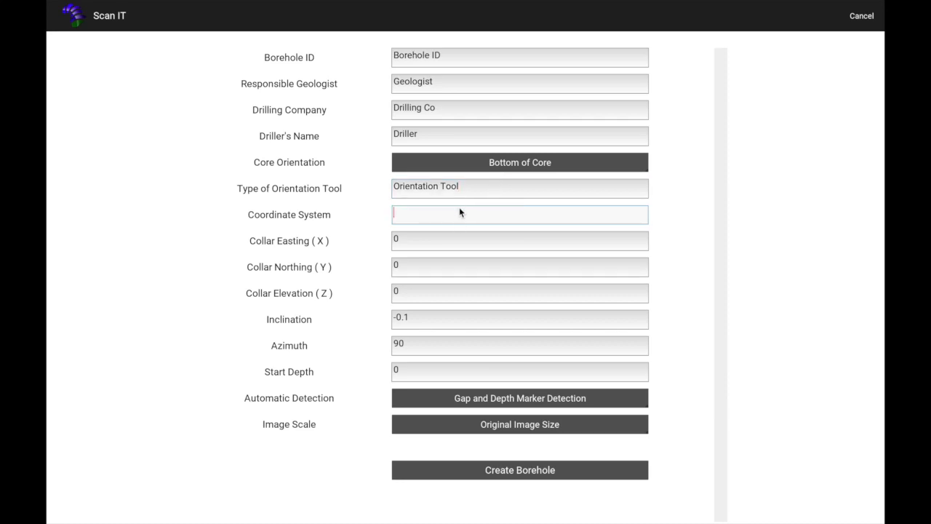
Check the collar elevation, northing, inclination -0.1 and azimuth 90 values.
left_click(417, 293)
left_click(411, 267)
left_click(414, 318)
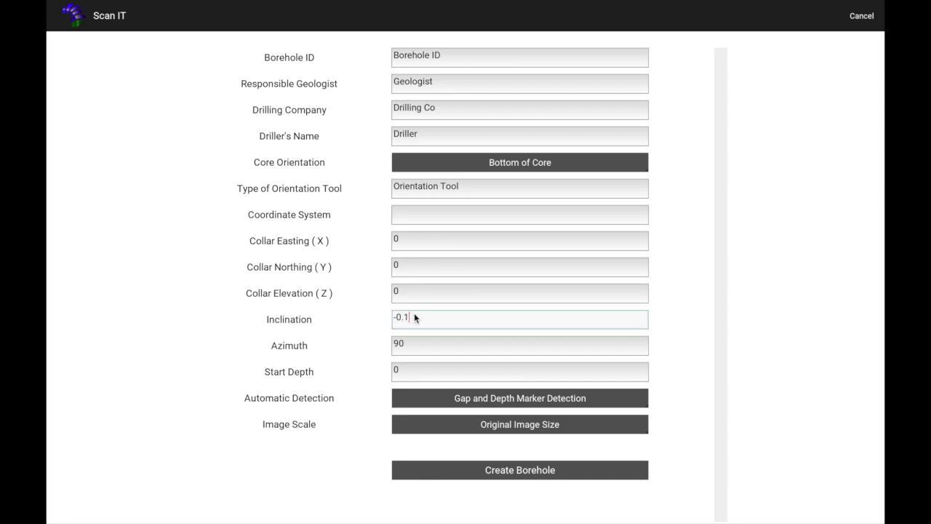
left_click(425, 349)
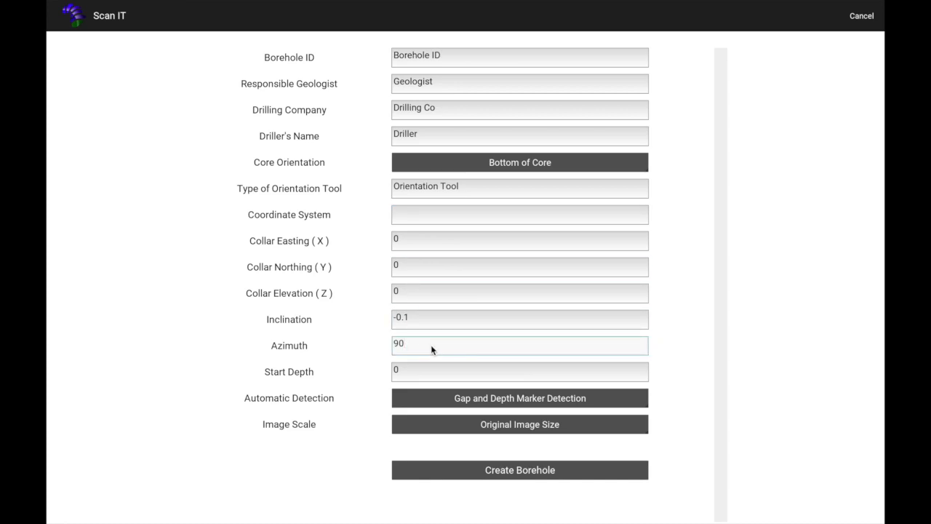
Keep Gap and Depth Marker Detection, choose Reduced Image Resolution, and create the borehole.
left_click(491, 400)
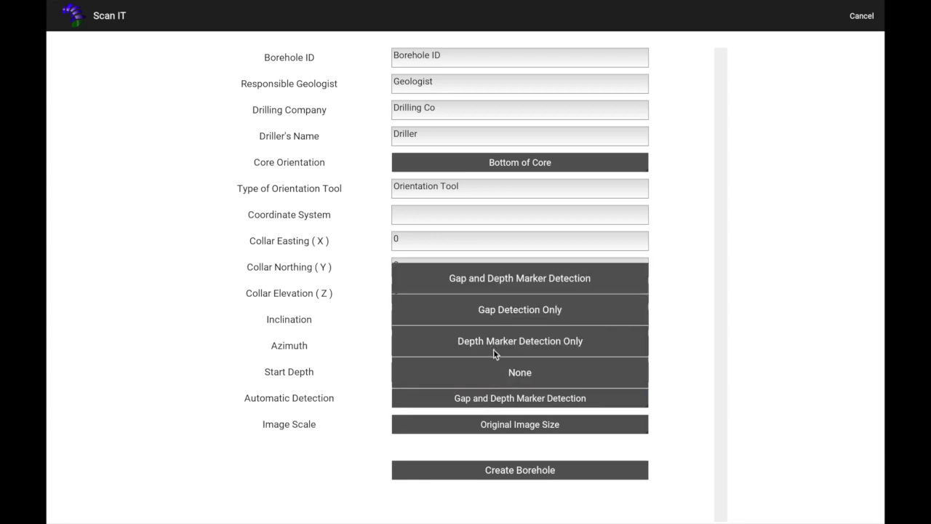
left_click(495, 277)
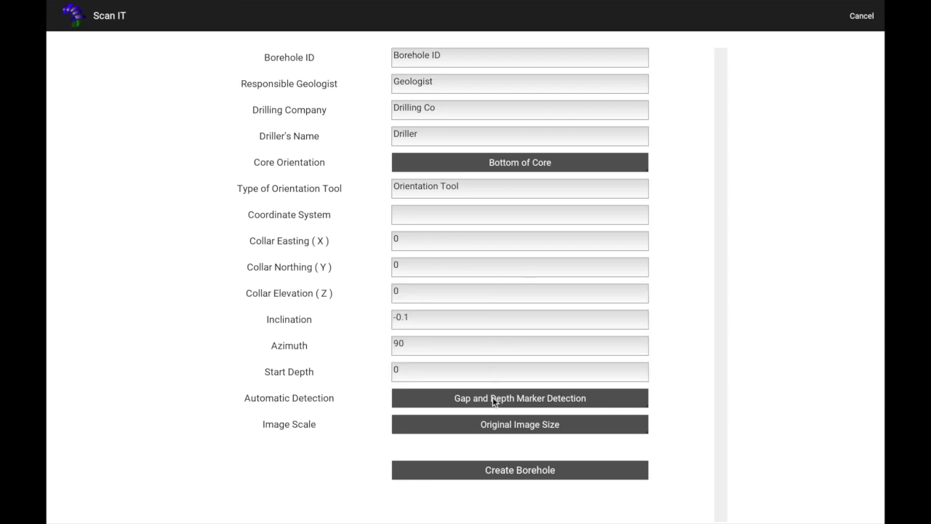
left_click(499, 424)
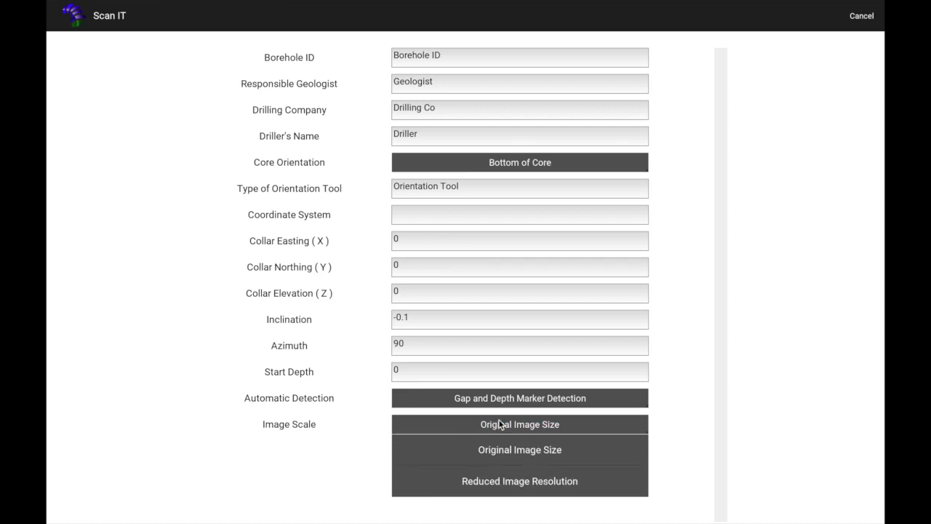
left_click(513, 481)
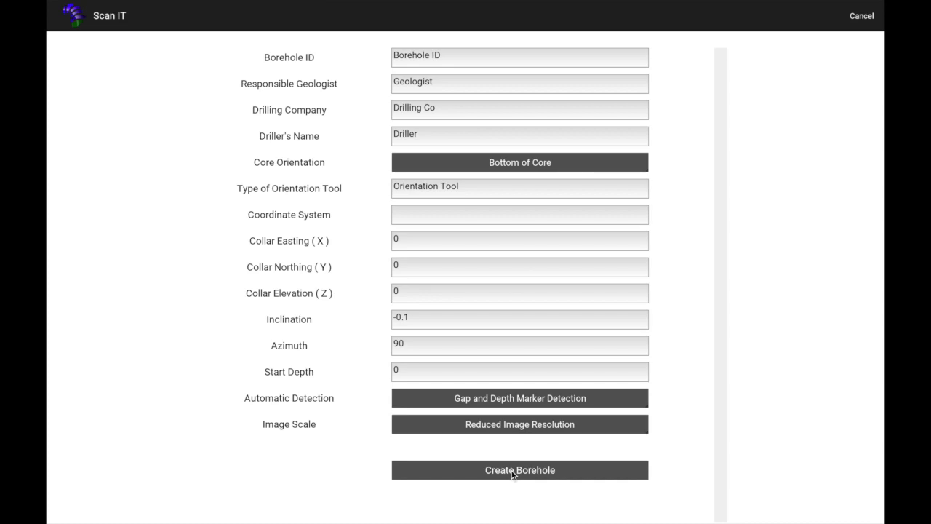
left_click(512, 470)
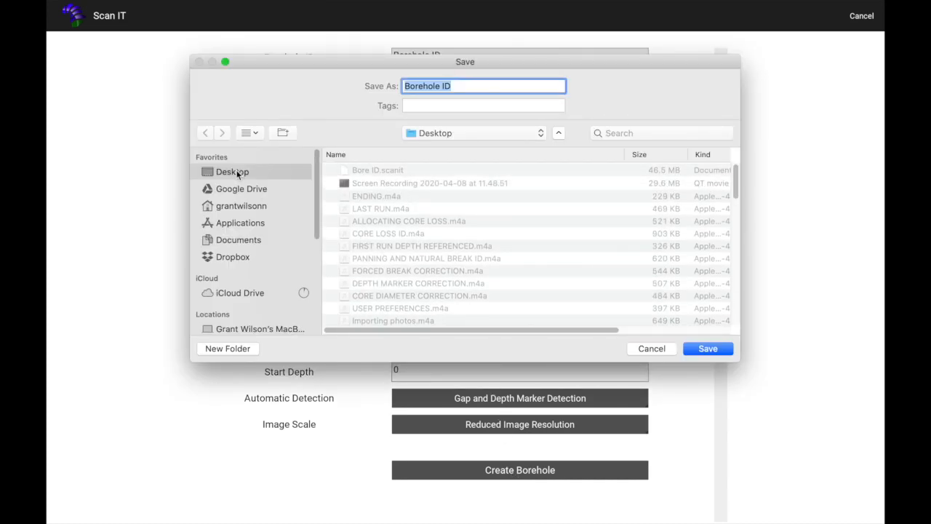
Save the borehole file on the Desktop as 'Borehole ID2'.
left_click(474, 84)
type("2")
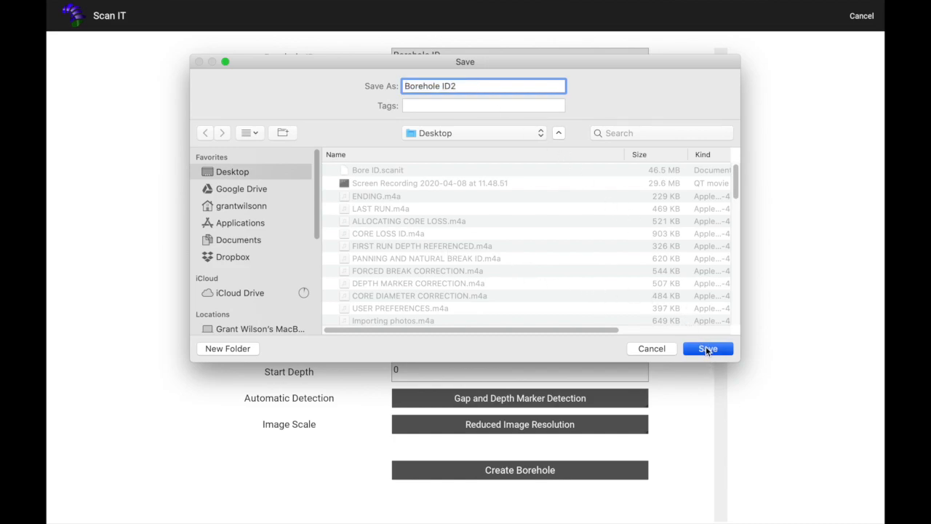
left_click(706, 348)
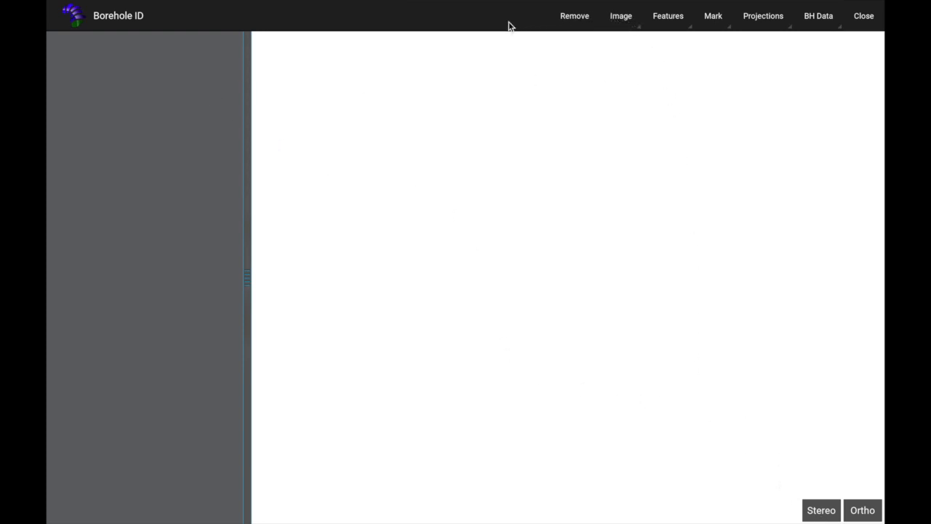
Import the Tray 1, Tray 2 and Tray 3 JPG photos through Image > Add Image.
left_click(621, 20)
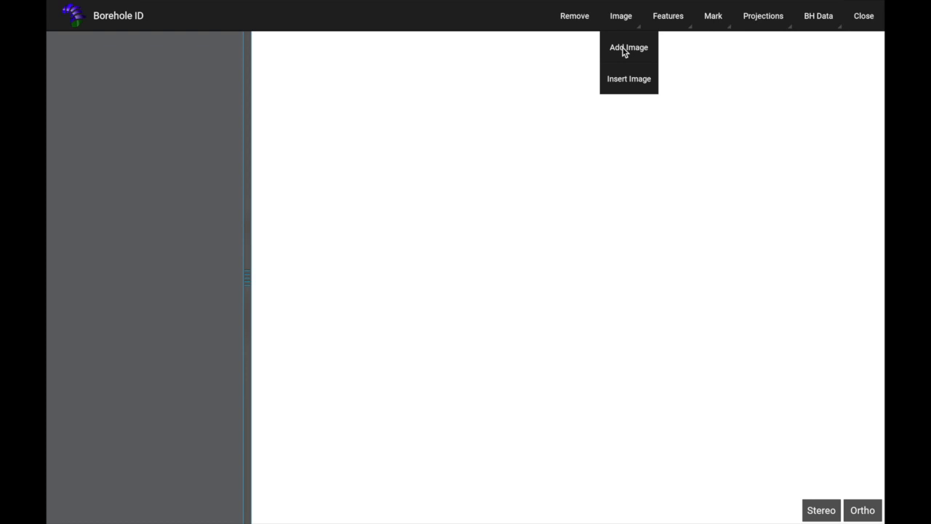
left_click(623, 48)
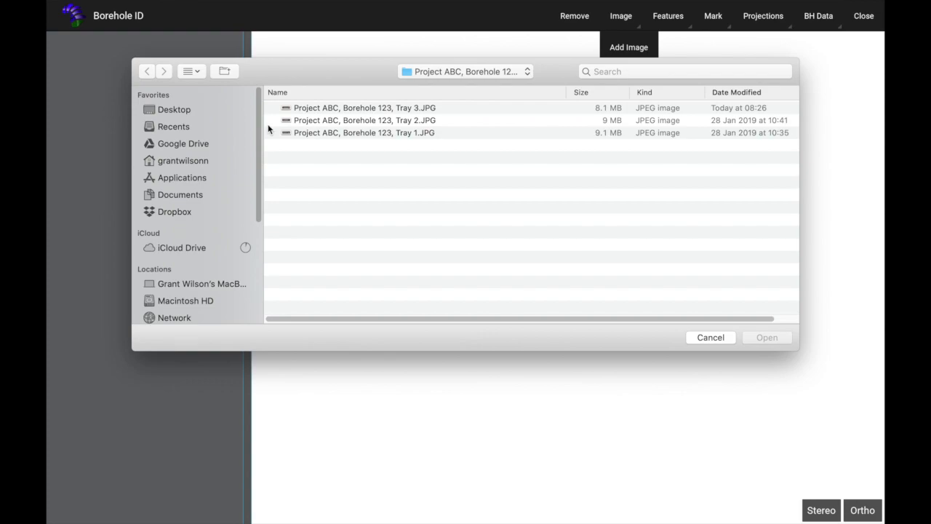
left_click(301, 108)
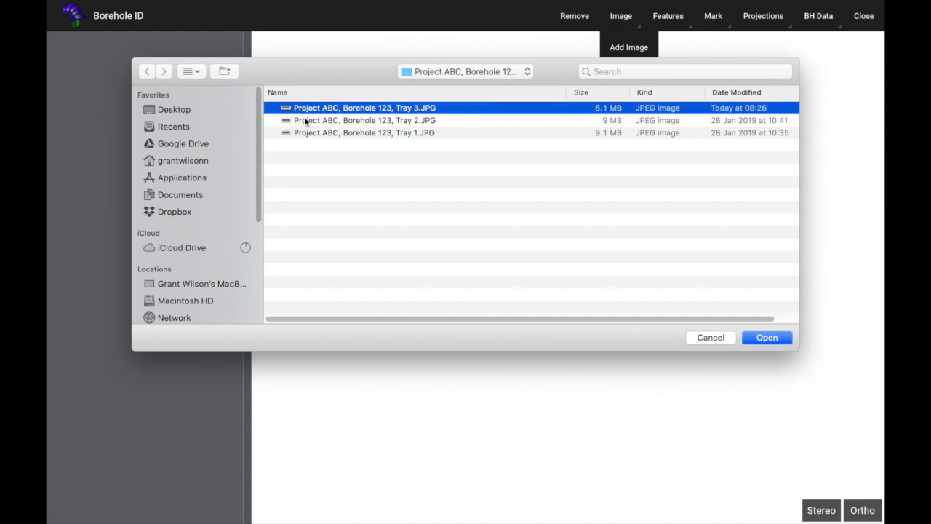
left_click(307, 121, "shift")
left_click(310, 133, "shift")
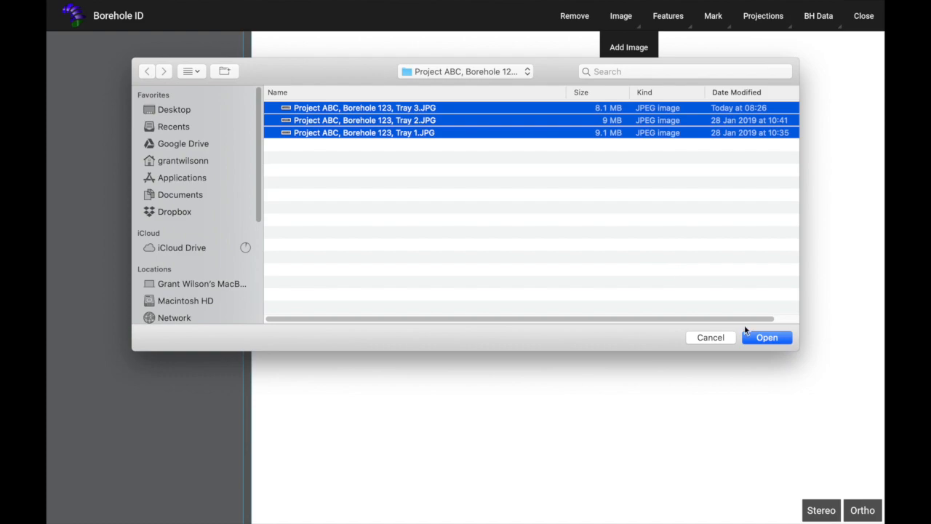
left_click(764, 338)
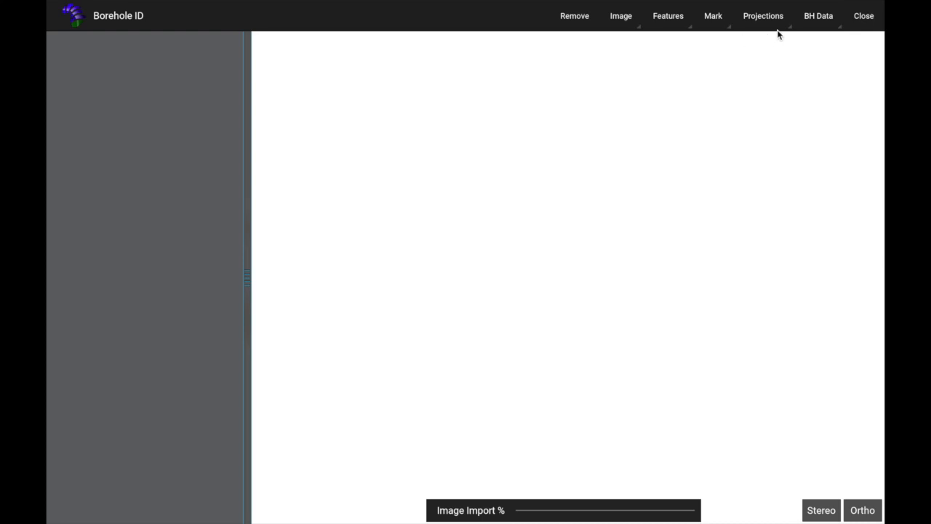
Save preferences with 5 cm metre marking tolerance, adjacent trays shown, gap and depth detection kept.
left_click(811, 22)
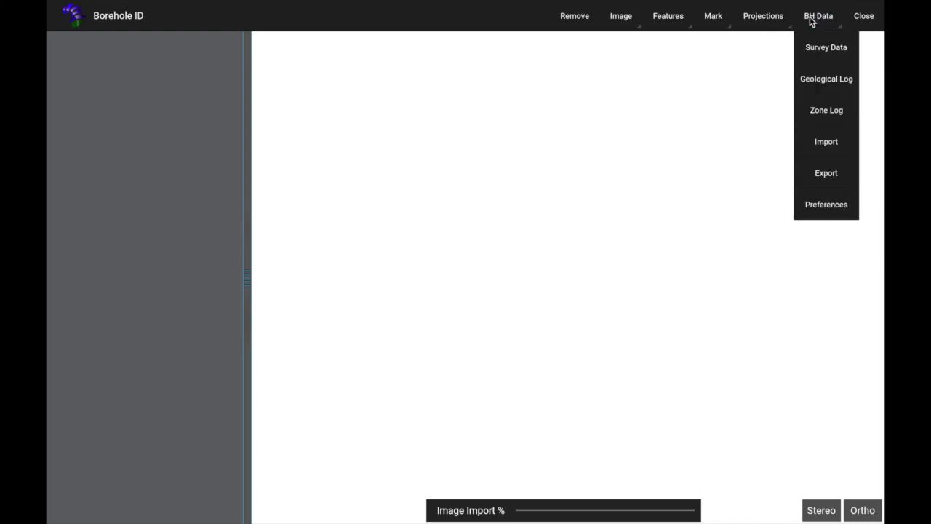
left_click(825, 204)
mouse_move(798, 114)
left_mouse_down()
mouse_move(754, 116)
mouse_move(798, 118)
left_mouse_up()
left_click(773, 146)
left_click(768, 146)
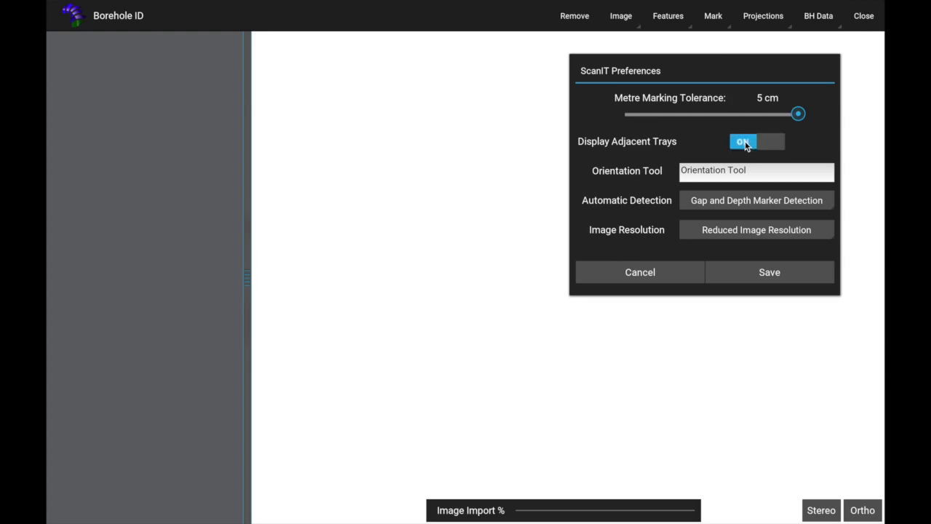
left_click(751, 175)
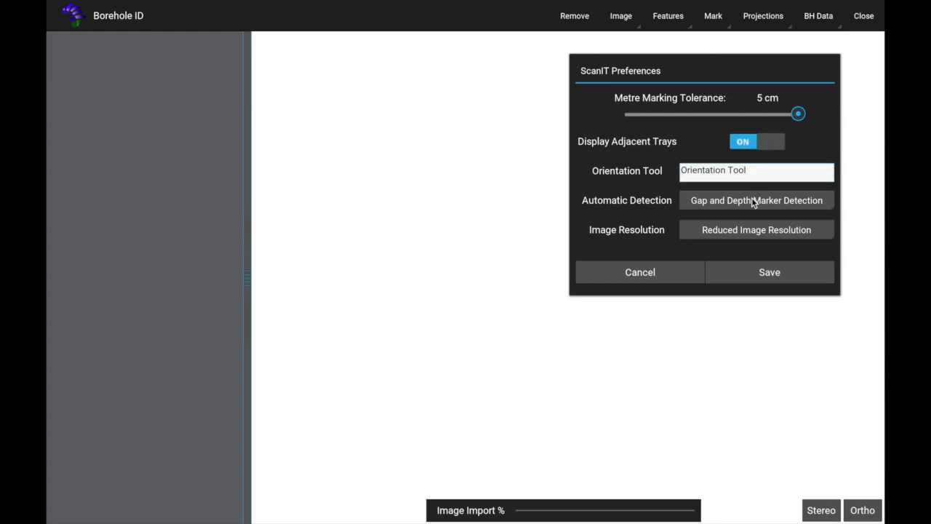
left_click(752, 198)
left_click(750, 221)
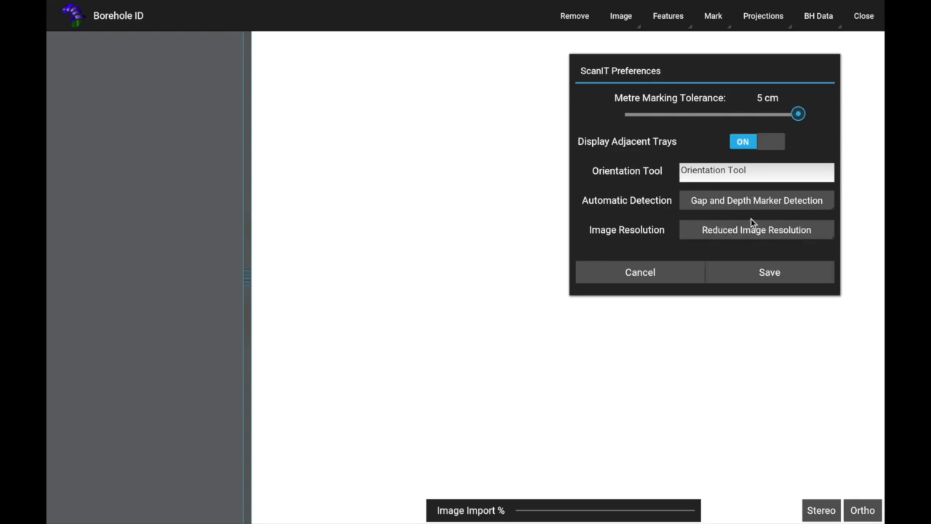
left_click(765, 272)
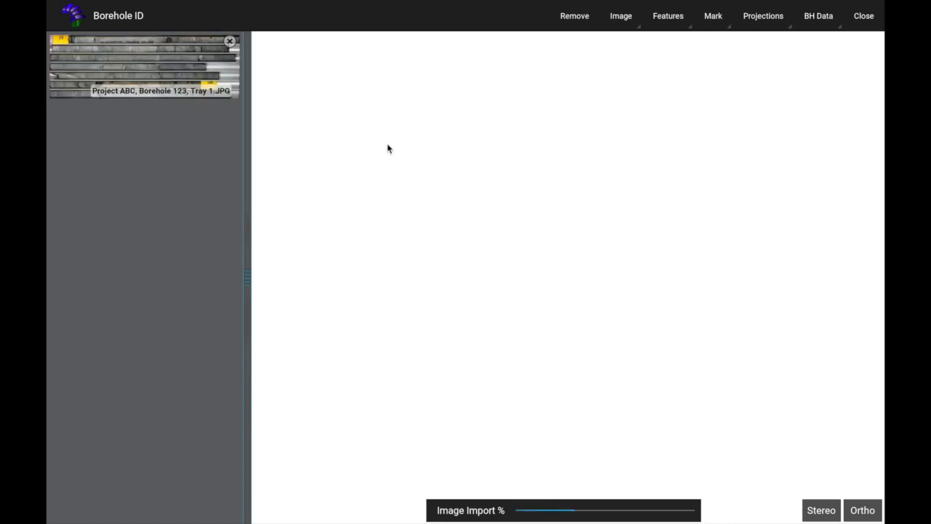
Select the Tray 1 photo and zoom in on its 5.70–5.90 m core rows.
left_click(142, 71)
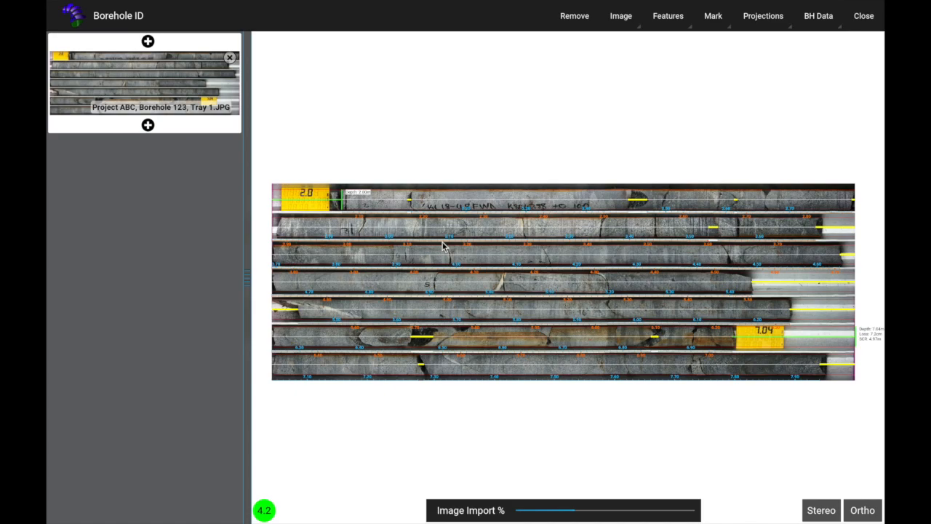
scroll(440, 247, "up", 3)
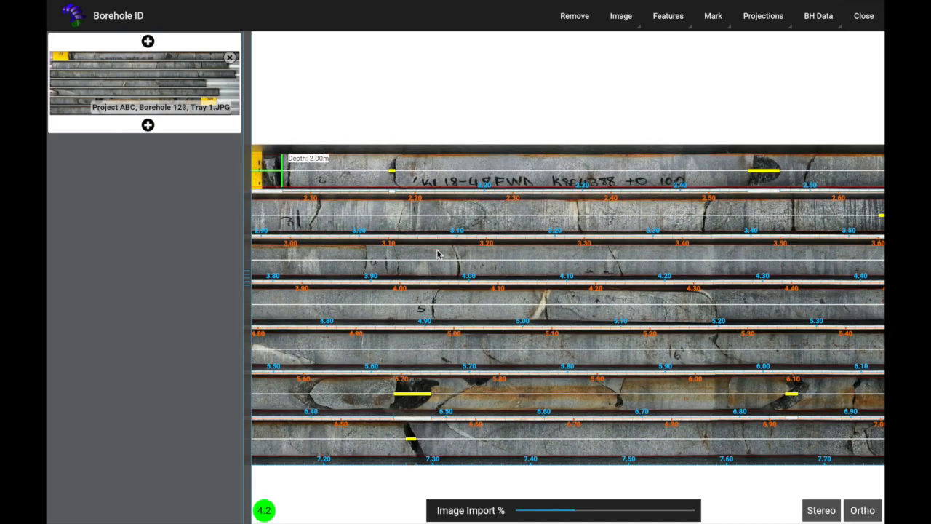
scroll(438, 253, "up", 2)
scroll(647, 227, "up", 2)
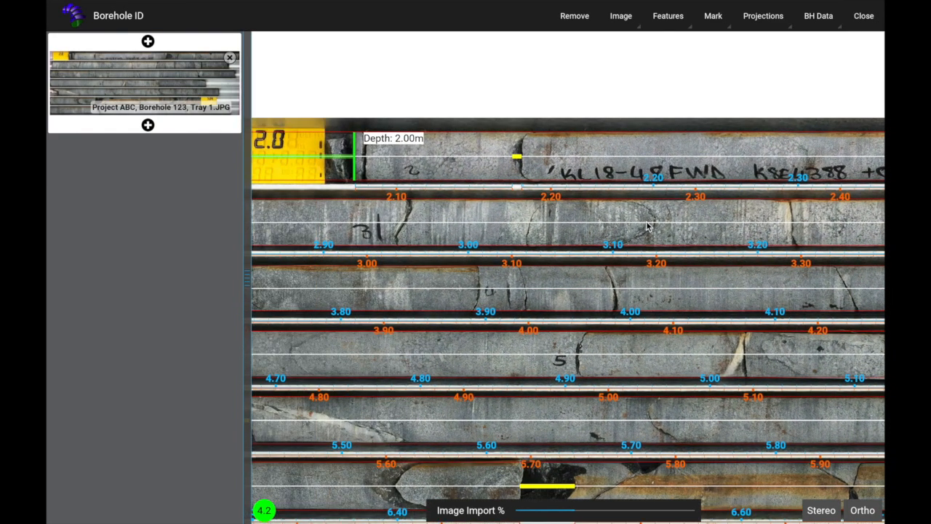
left_click_drag(648, 225, 450, 123)
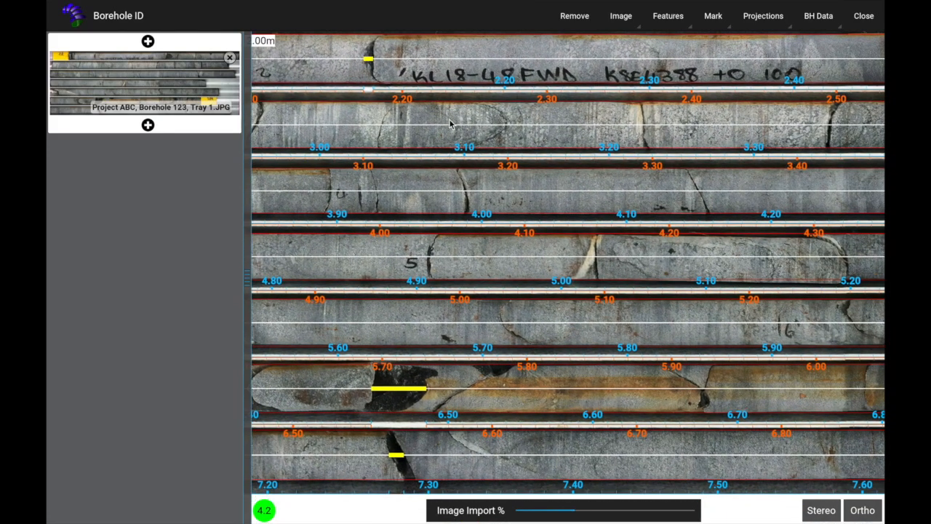
left_click_drag(689, 391, 638, 326)
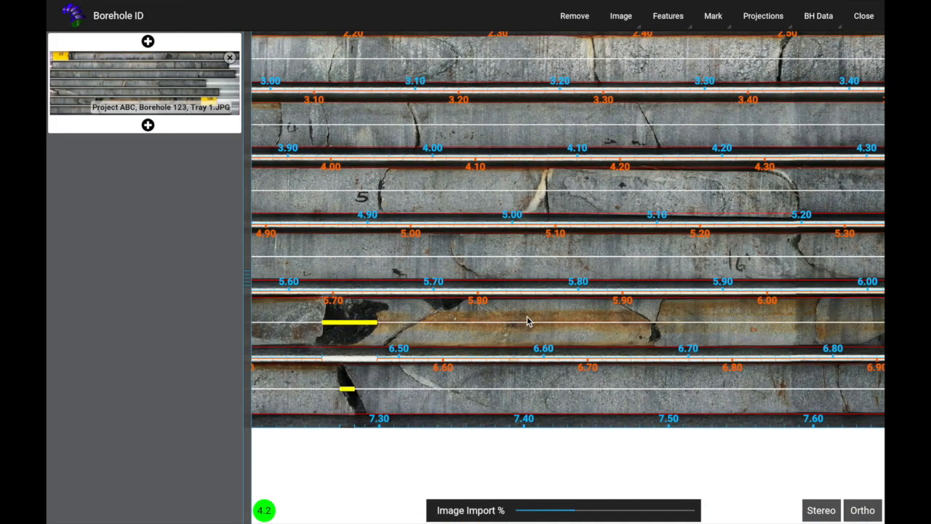
scroll(557, 311, "down", 2)
scroll(554, 310, "up", 4)
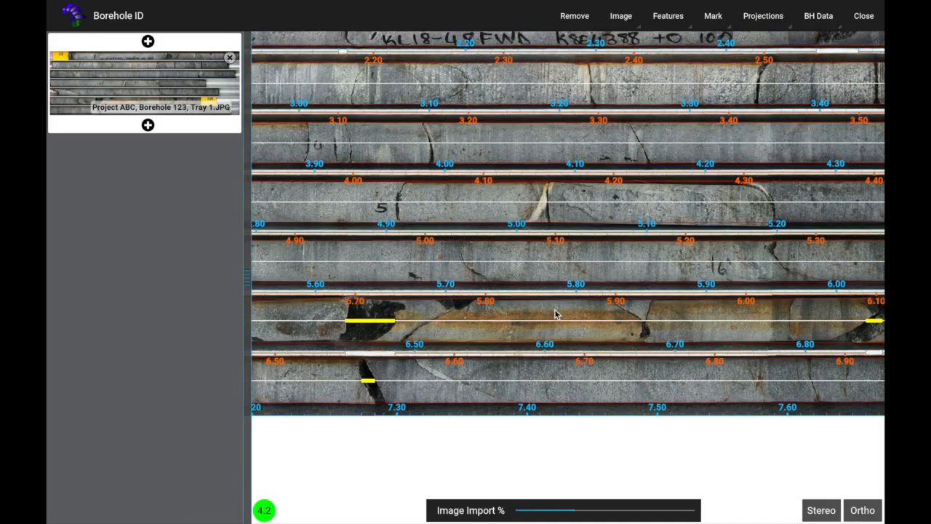
scroll(551, 305, "up", 5)
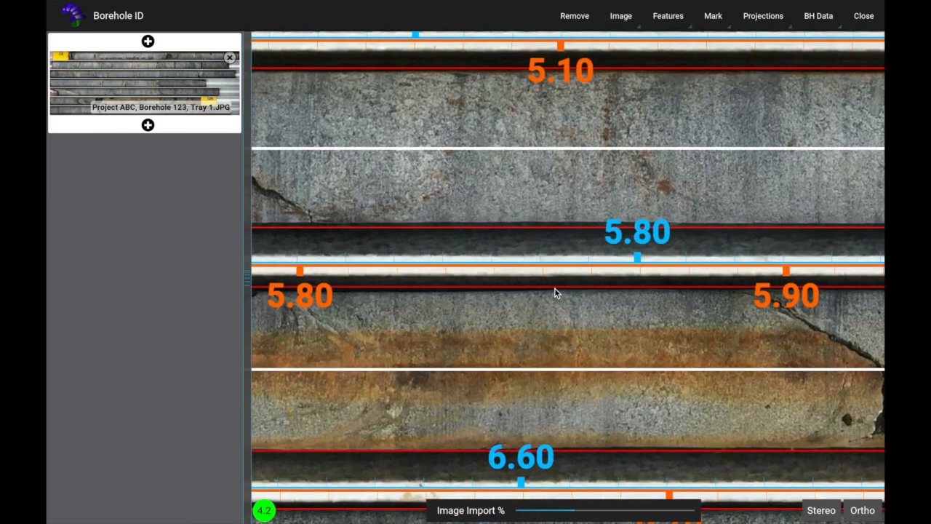
Lower the red boundary below the 5.80 m row and raise the one under 5.10 m.
mouse_move(555, 288)
left_mouse_down()
mouse_move(557, 320)
mouse_move(549, 291)
left_mouse_up()
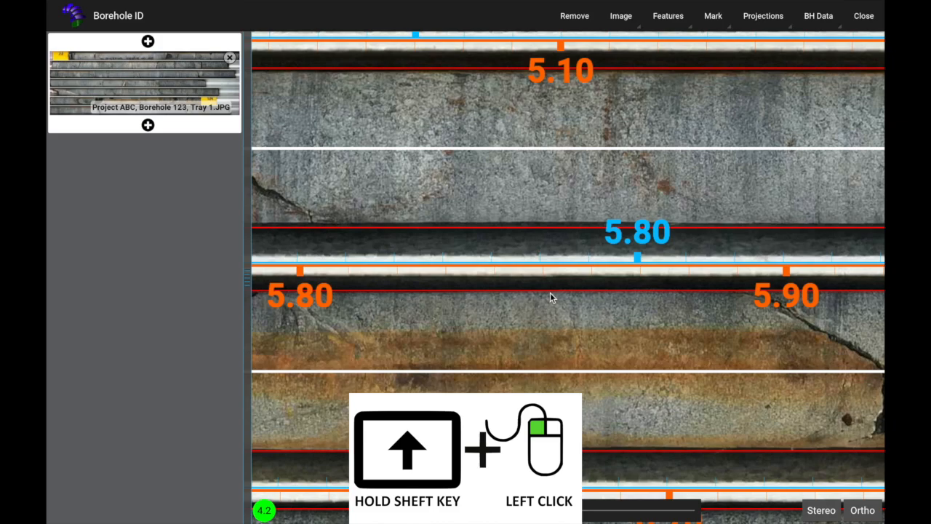
left_click_drag(550, 226, 550, 224)
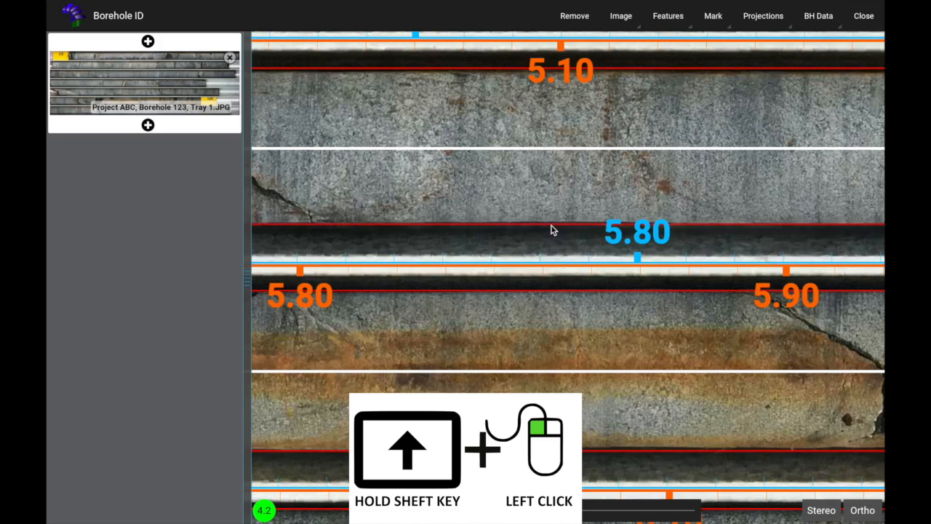
scroll(551, 226, "down", 4)
scroll(555, 235, "down", 5)
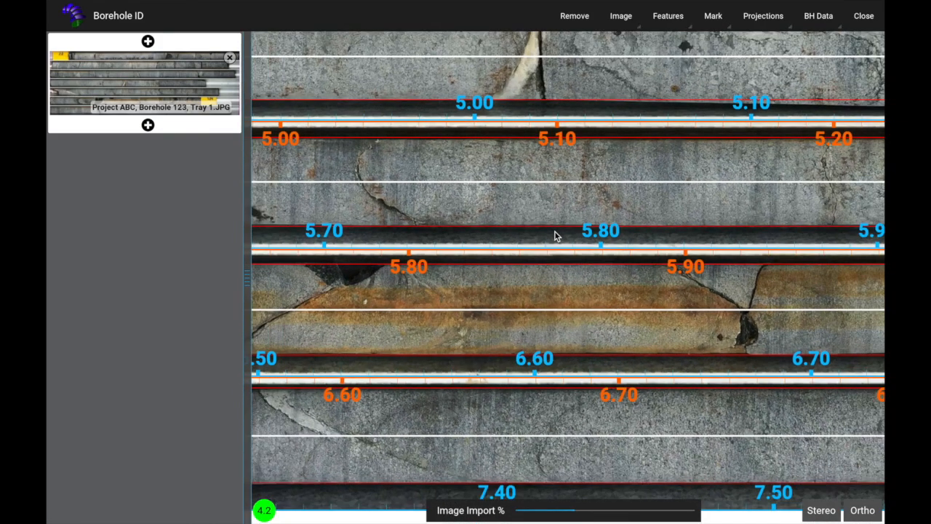
scroll(557, 244, "down", 5)
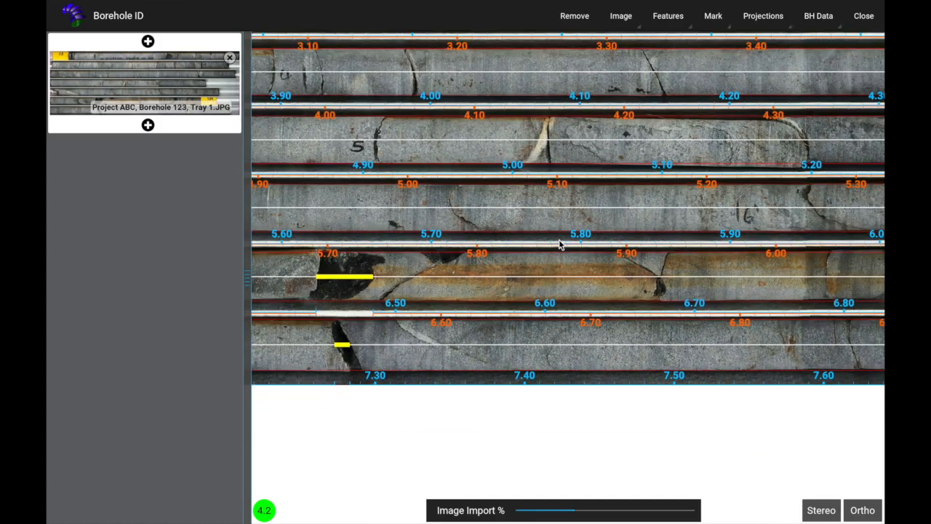
scroll(583, 209, "down", 3)
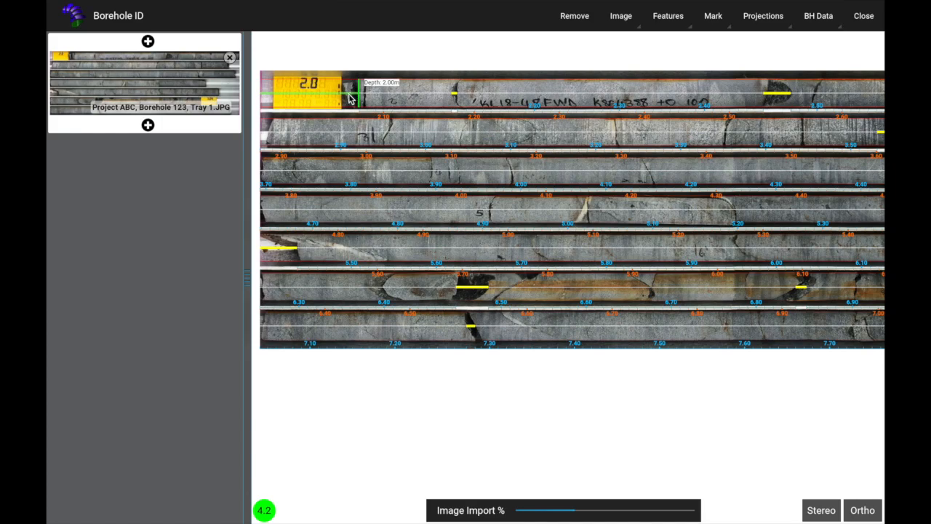
scroll(348, 86, "down", 3)
scroll(348, 86, "up", 6)
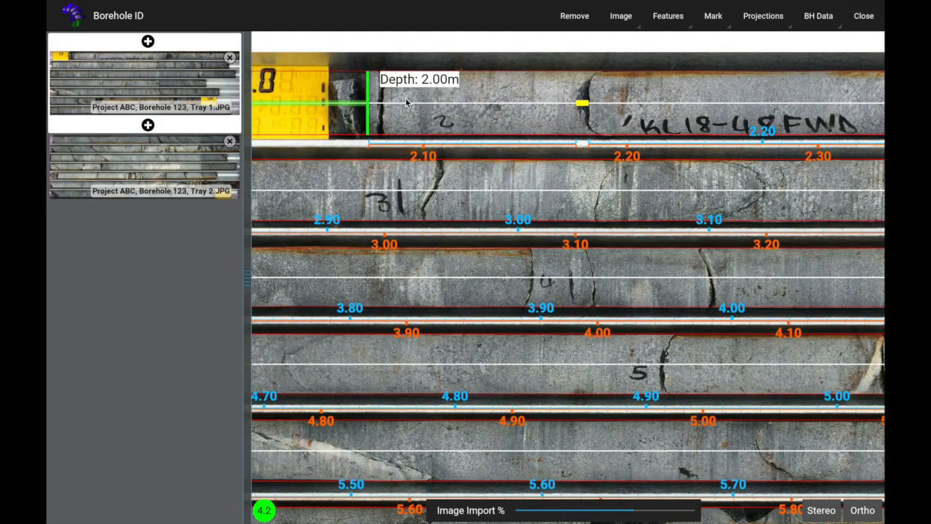
scroll(405, 102, "up", 5)
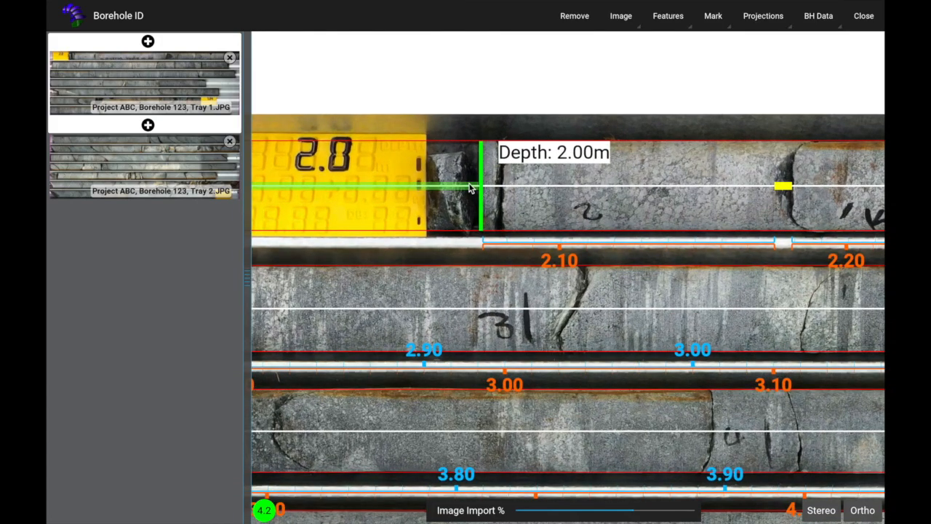
scroll(471, 189, "down", 4)
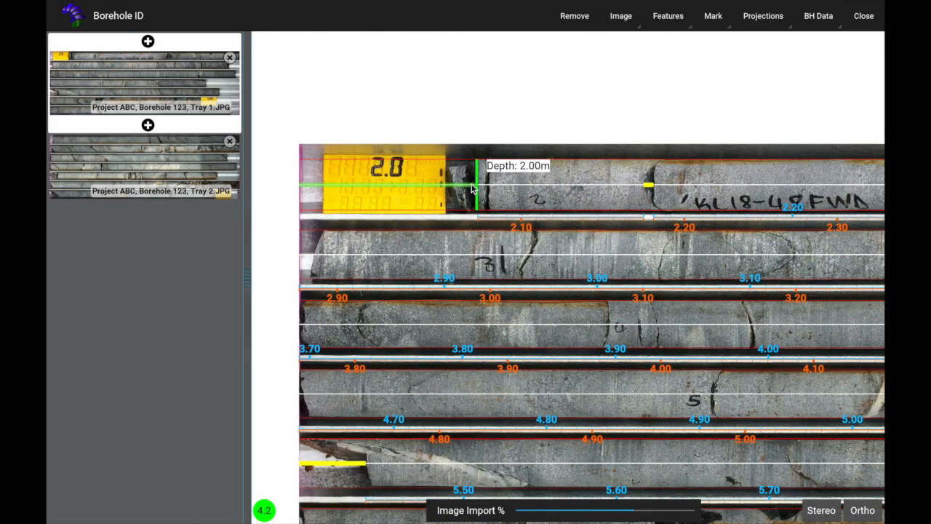
scroll(471, 188, "down", 3)
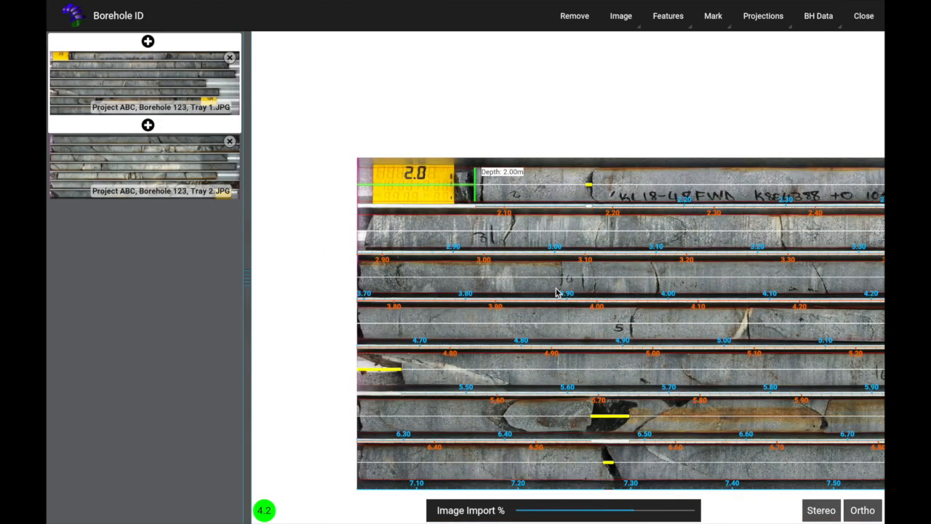
Drag Tray 1's green 2.00 m depth start line left to the first core piece.
mouse_move(556, 293)
left_mouse_down()
mouse_move(356, 220)
mouse_move(116, 180)
mouse_move(54, 194)
mouse_move(613, 302)
mouse_move(604, 303)
left_mouse_up()
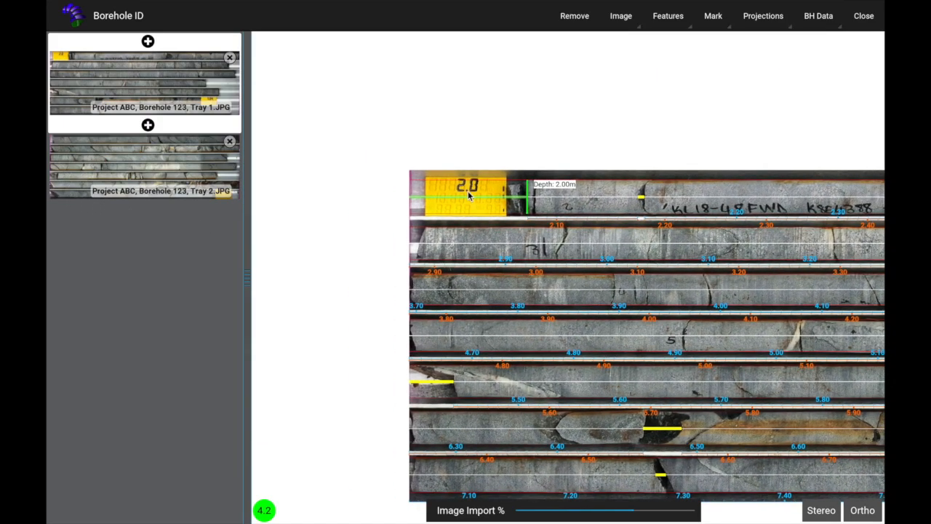
scroll(512, 202, "down", 1)
scroll(513, 202, "up", 3)
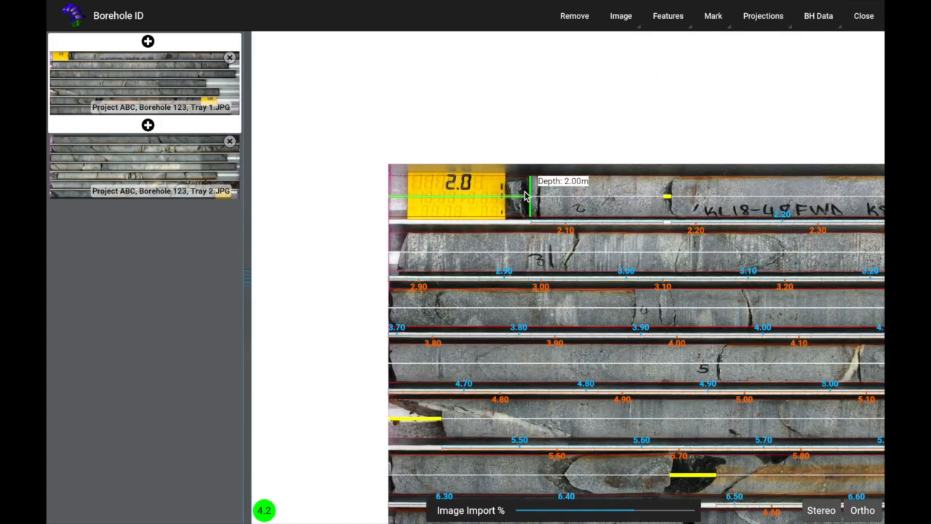
scroll(524, 200, "up", 3)
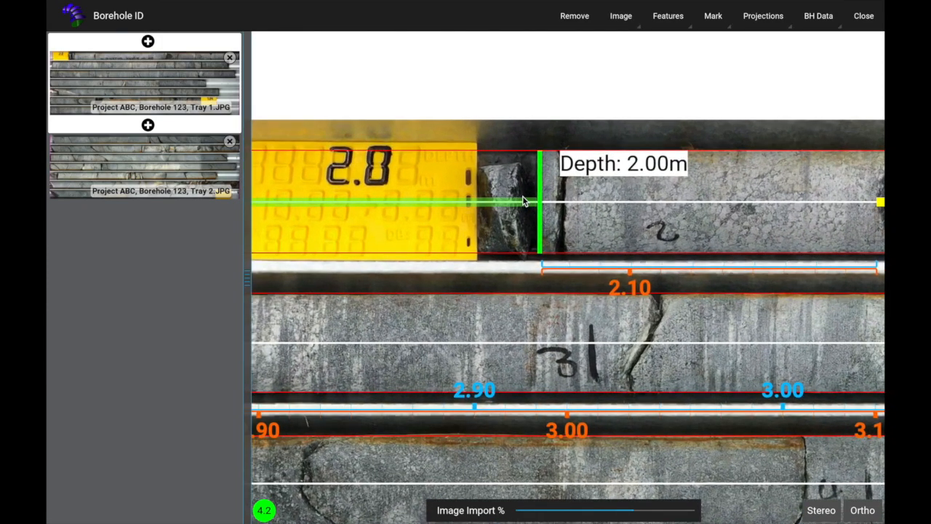
scroll(524, 202, "up", 1)
left_click_drag(529, 205, 474, 211)
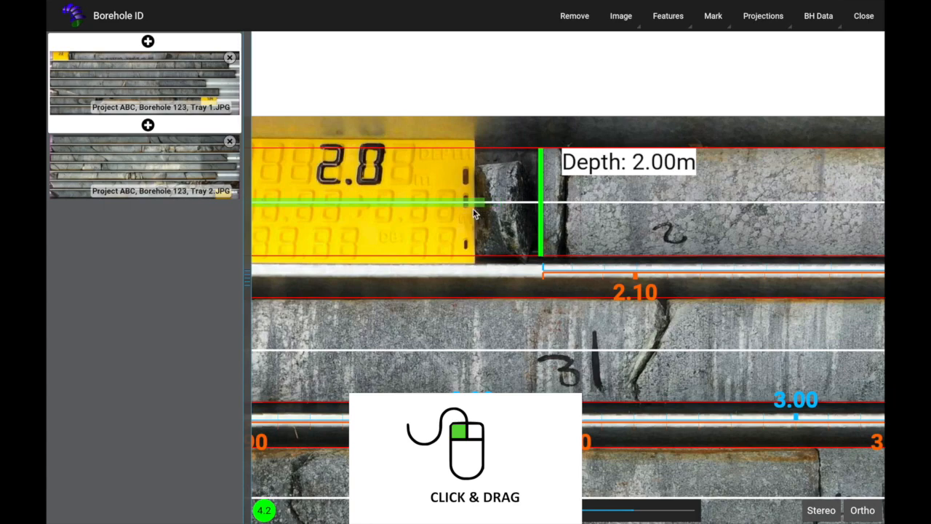
left_click_drag(541, 221, 469, 215)
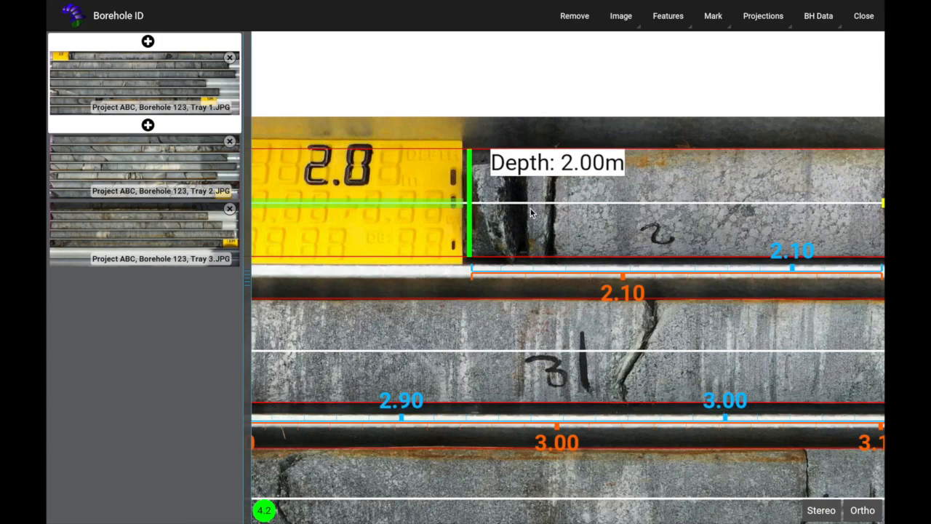
Place two forced breaks on Tray 1's top core row, just past 2.00 m and near 2.10–2.20 m.
key("f")
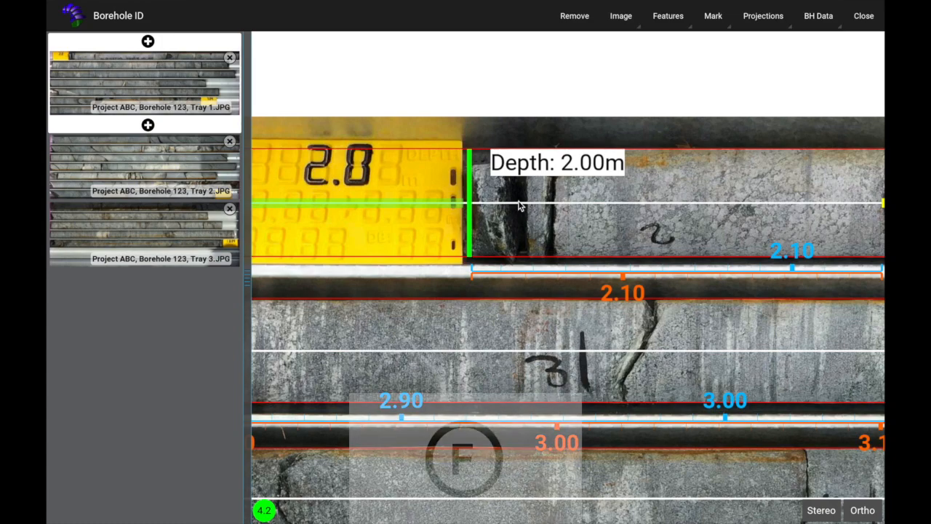
left_click(709, 21)
left_click(713, 115)
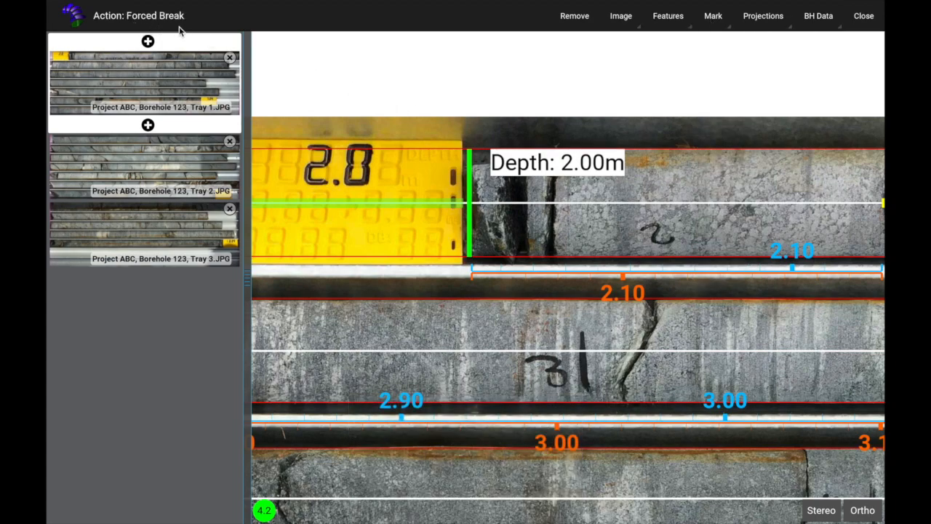
left_click(522, 204)
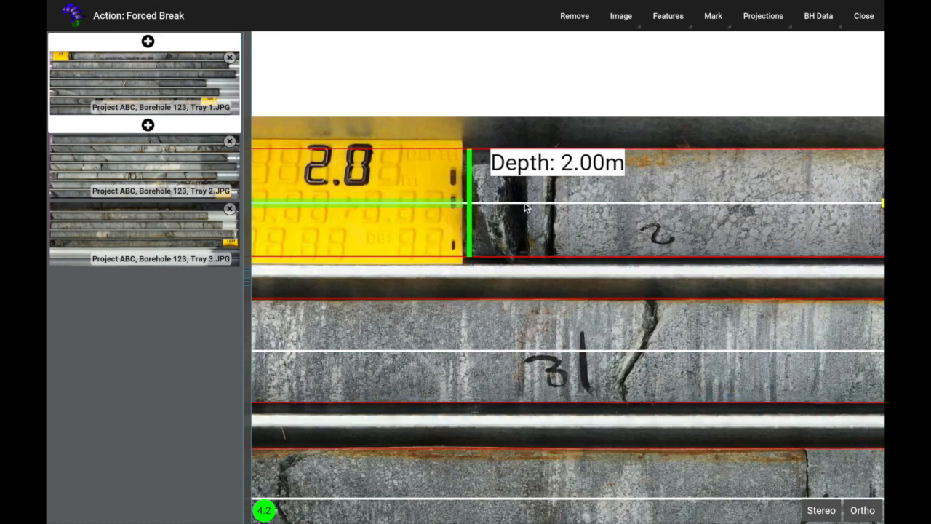
left_click(550, 204)
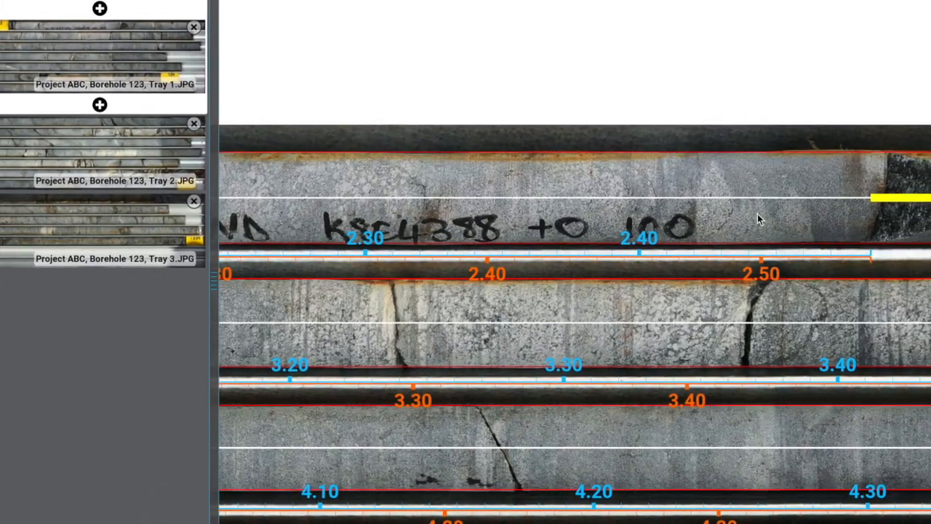
Shrink the yellow break bar near 2.50 m to a single-point forced break and select it.
left_click_drag(757, 214, 467, 219)
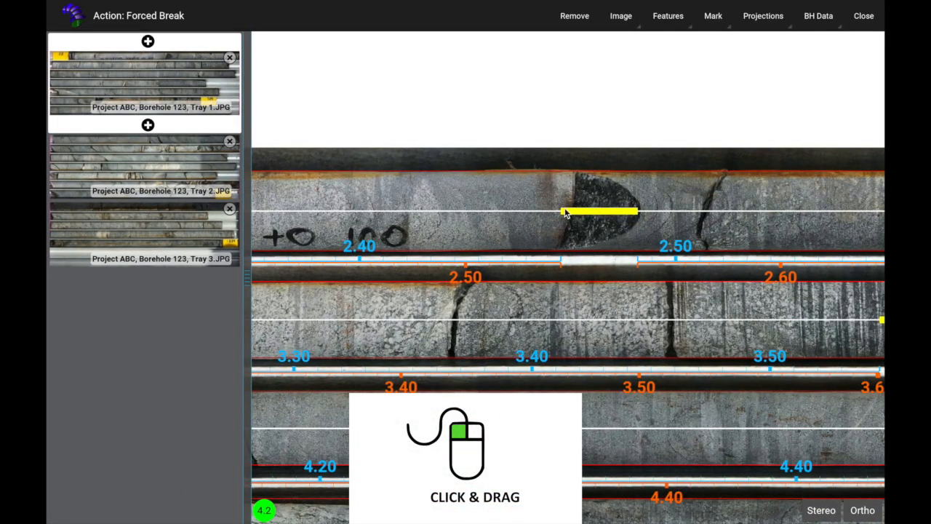
left_click_drag(565, 214, 634, 216)
left_click_drag(717, 229, 428, 208)
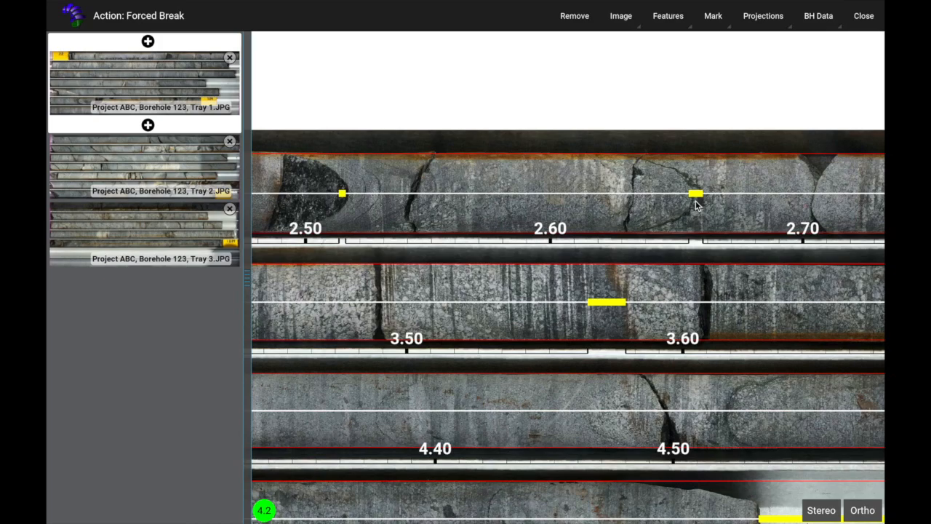
left_click(346, 195)
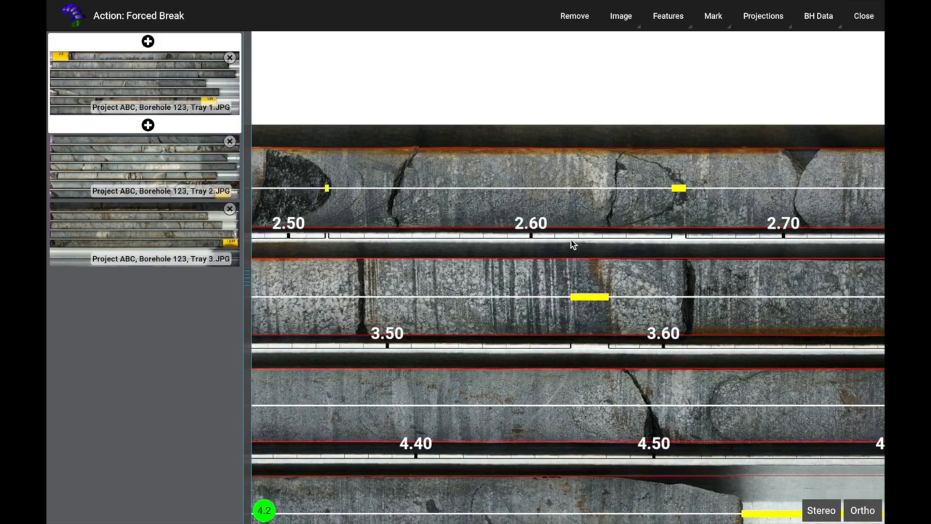
left_click_drag(574, 243, 417, 225)
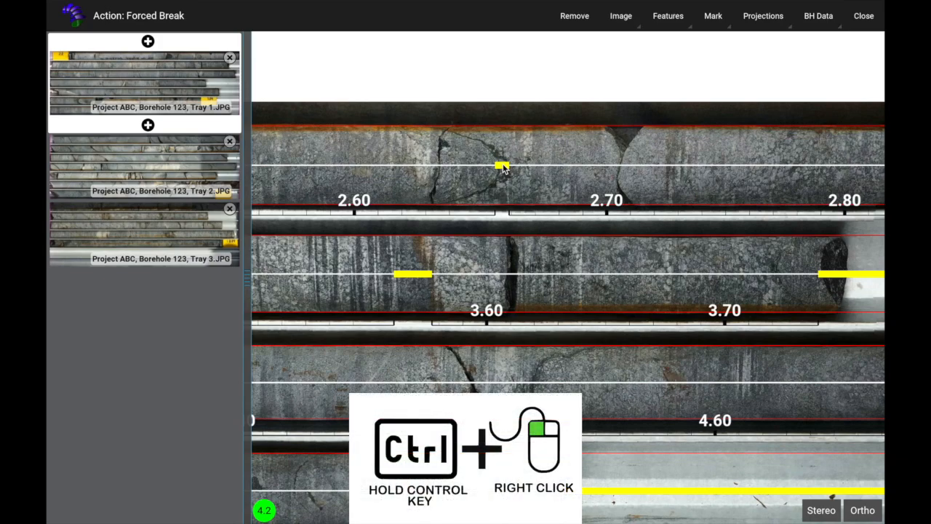
Delete the forced breaks on the 2.60–2.70 m and 3.60 m rows of Tray 1.
right_click(502, 166, "ctrl")
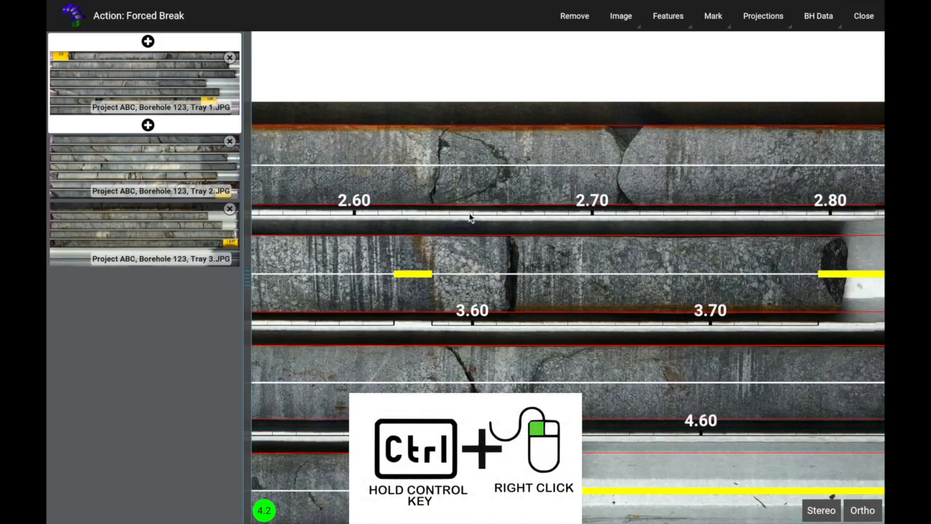
right_click(419, 274, "ctrl")
mouse_move(662, 271)
left_mouse_down()
mouse_move(467, 242)
mouse_move(560, 180)
mouse_move(725, 266)
mouse_move(671, 275)
left_mouse_up()
Toggle the break markers around 2.40–2.50 m, just past 2.50 m, and near 2.10 m.
left_click_drag(359, 230, 658, 245)
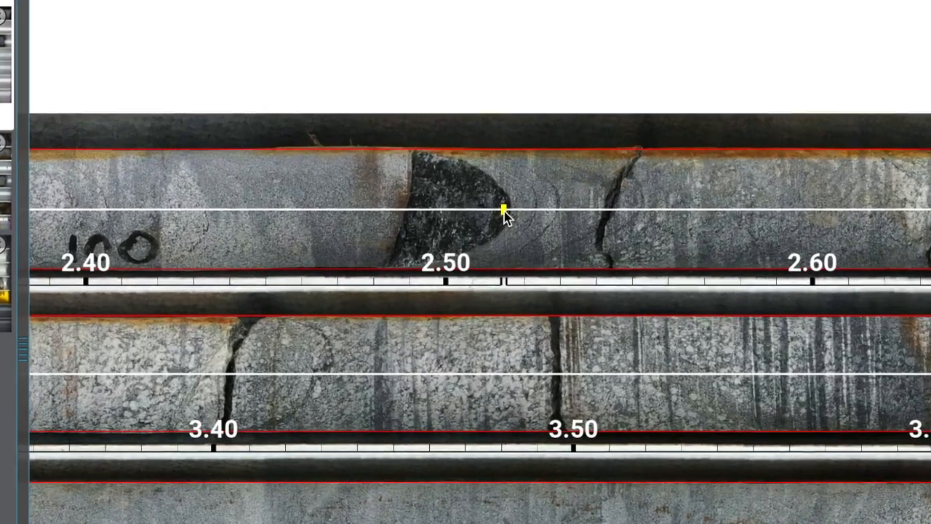
right_click(549, 193)
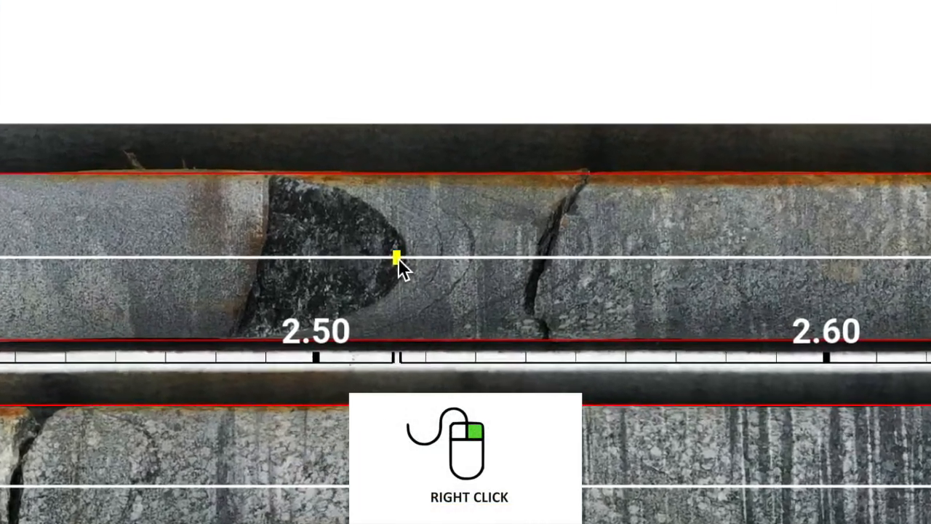
right_click(442, 240)
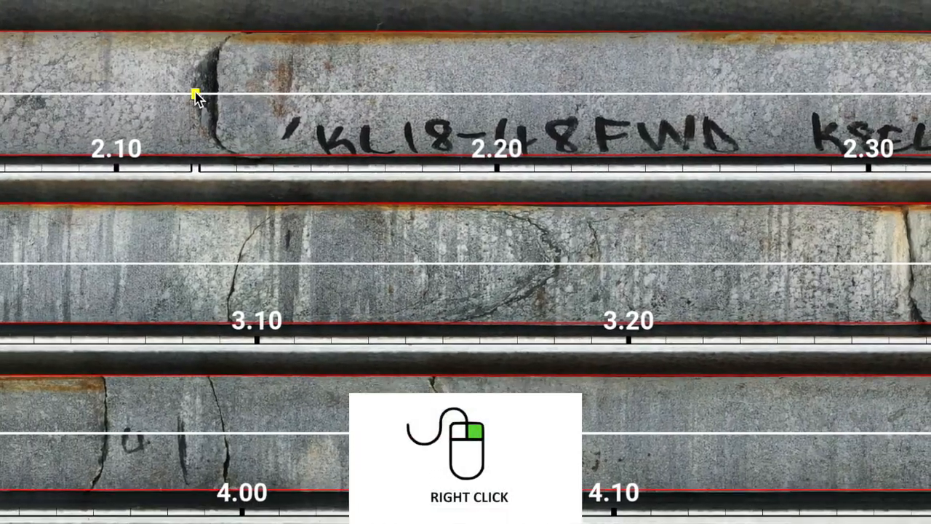
right_click(244, 94)
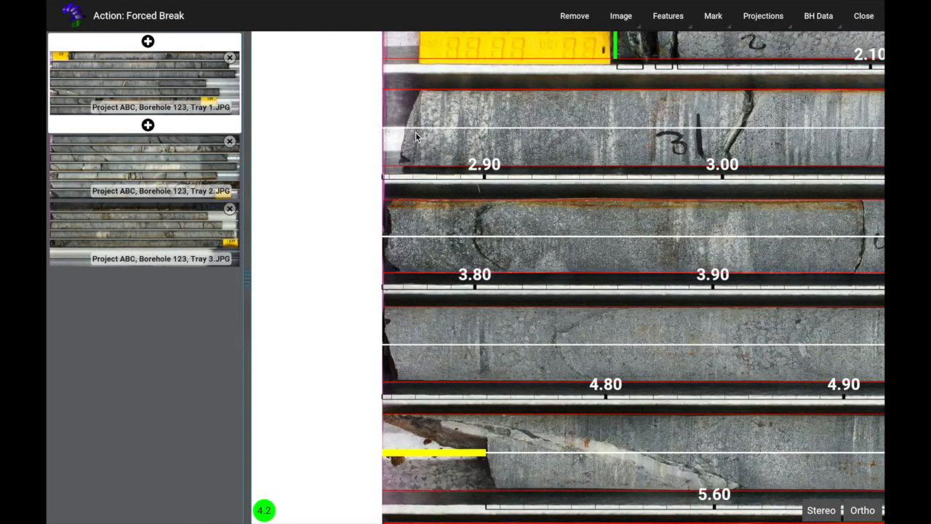
Add forced breaks at the start of the 2.80, 3.80 and 4.70 rows of Tray 1.
left_click(363, 129)
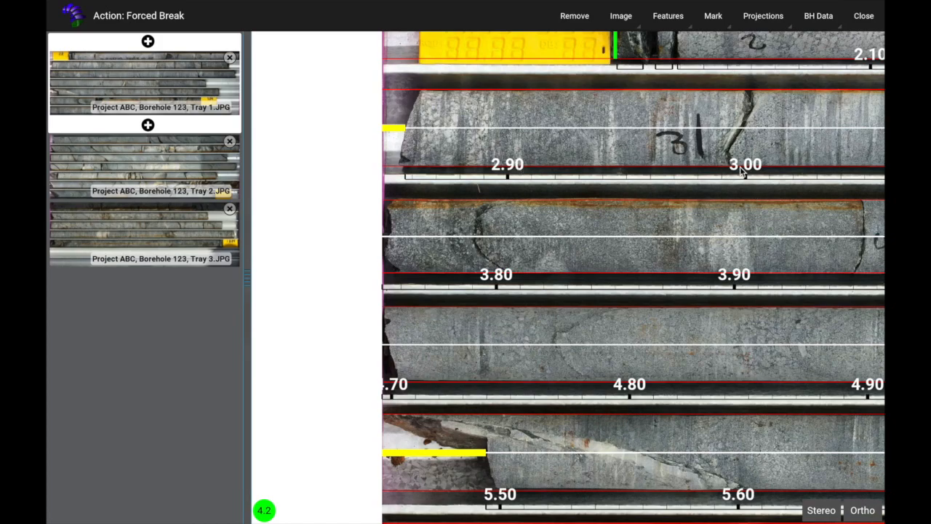
left_click_drag(705, 382, 676, 354)
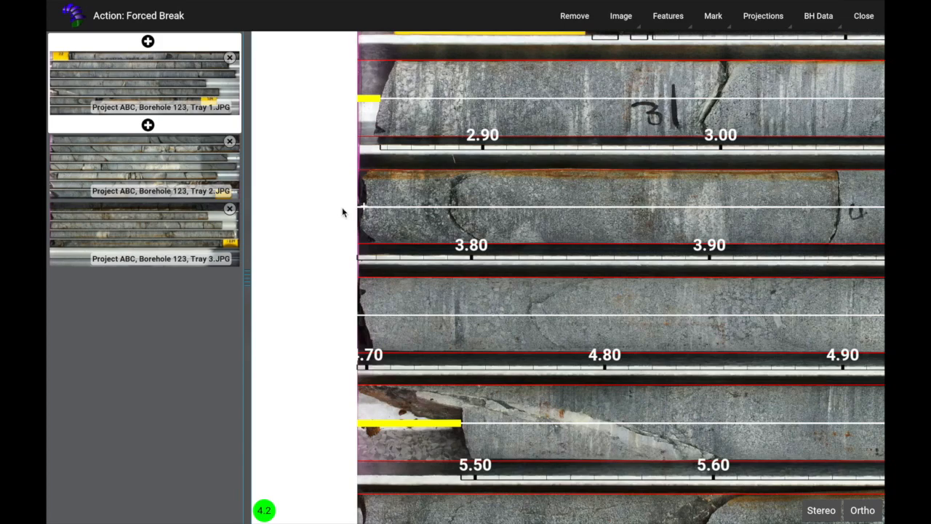
left_click(361, 207)
left_click(357, 324)
Pan down to the tray end near 7.04 m and switch to the Tray 2 photo.
mouse_move(805, 362)
left_mouse_down()
mouse_move(661, 318)
mouse_move(285, 287)
left_mouse_up()
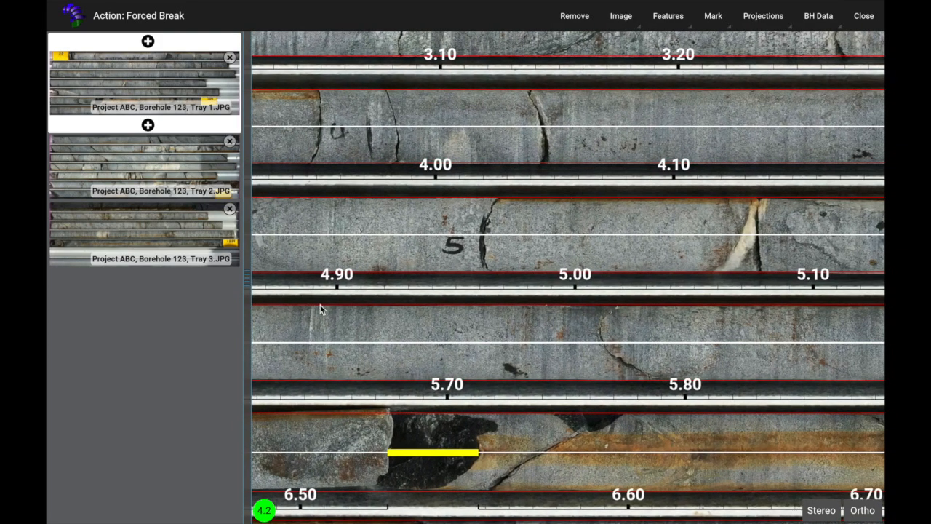
left_click_drag(680, 254, 269, 239)
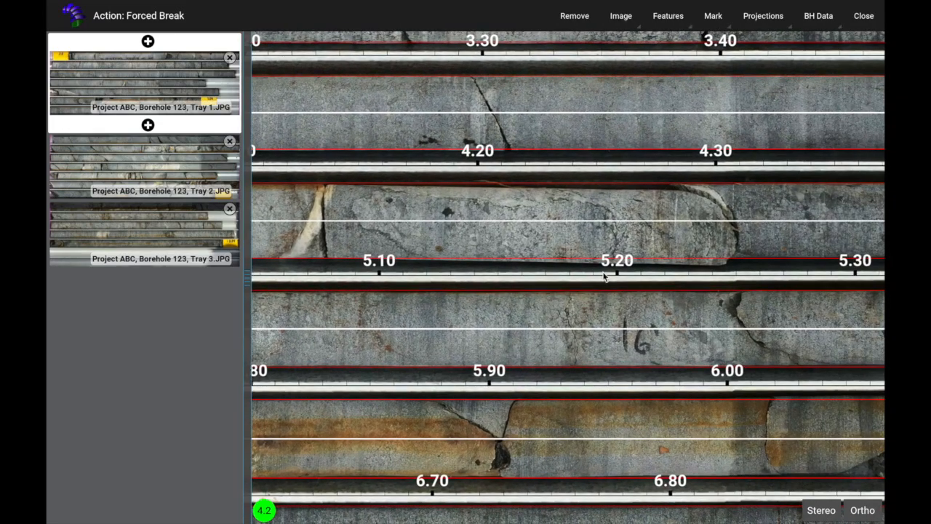
left_click_drag(764, 267, 356, 274)
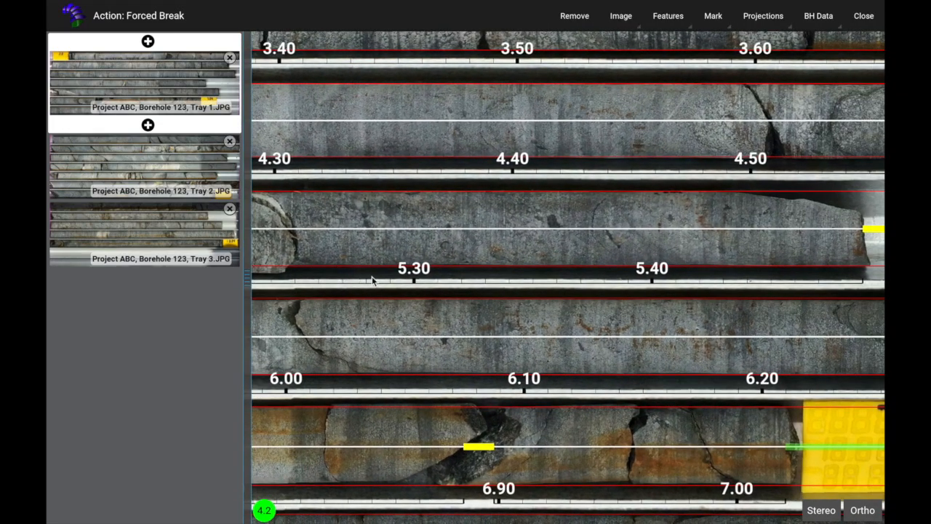
left_click_drag(794, 291, 501, 259)
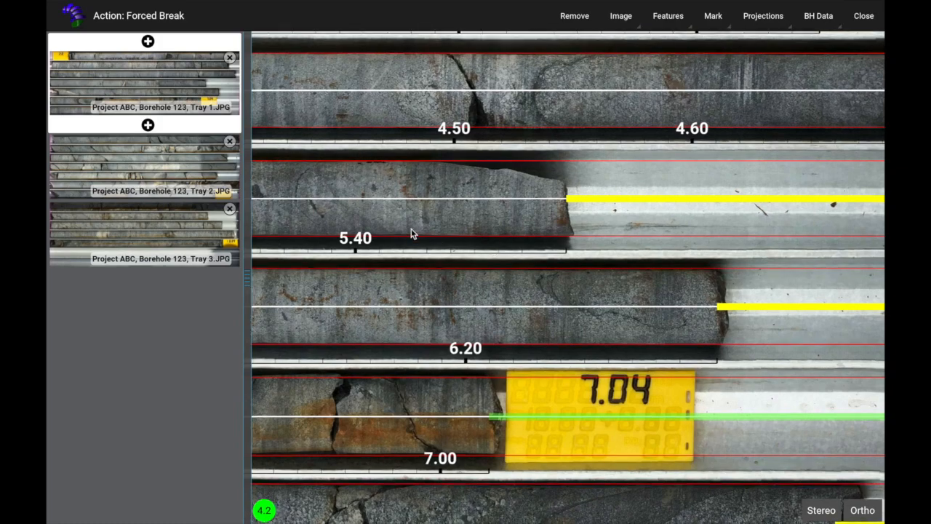
left_click_drag(506, 314, 477, 221)
left_click(160, 158)
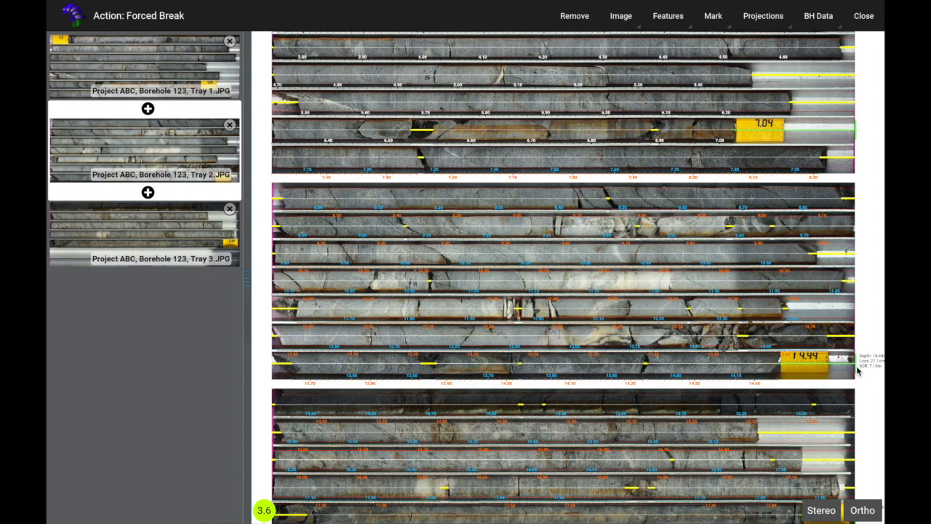
Zoom into Tray 2, remove one forced break and stretch the adjacent segment further right.
scroll(851, 376, "up", 3)
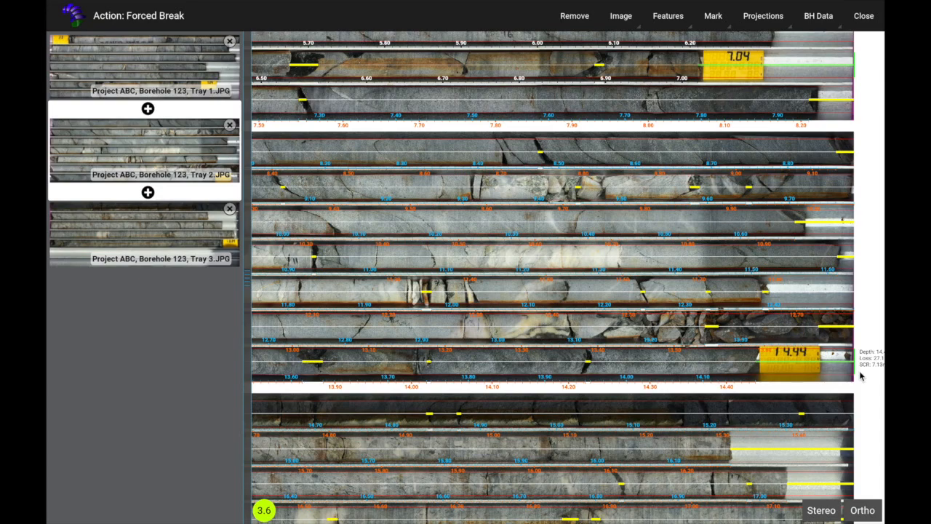
scroll(766, 376, "down", 2)
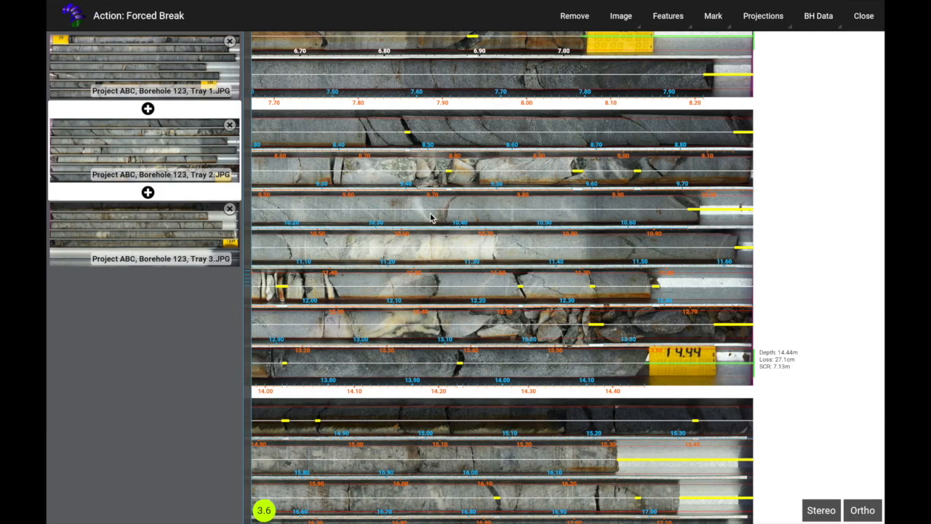
scroll(414, 214, "up", 1)
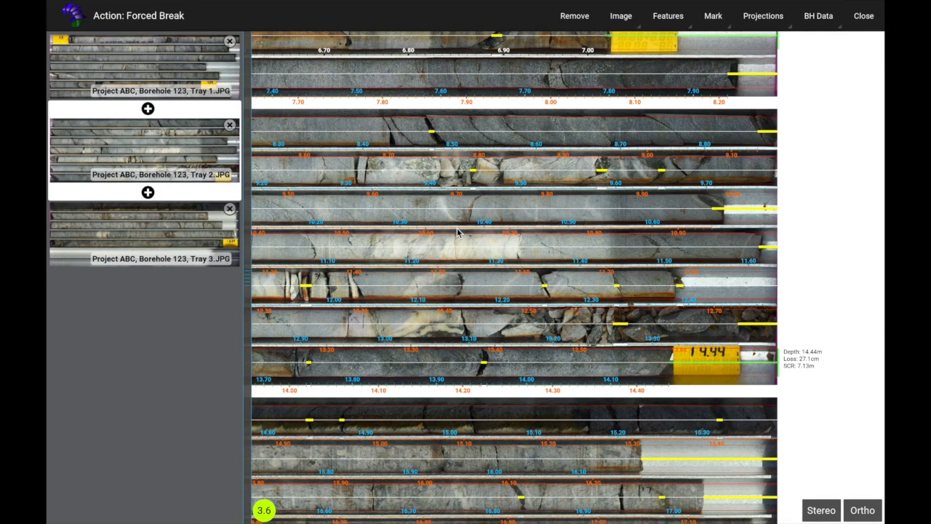
scroll(501, 242, "up", 2)
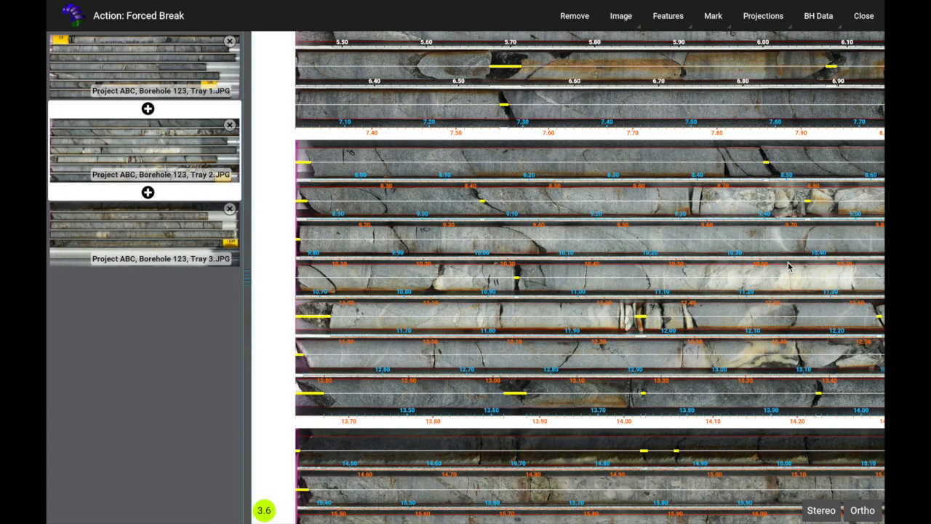
left_click_drag(787, 262, 651, 273)
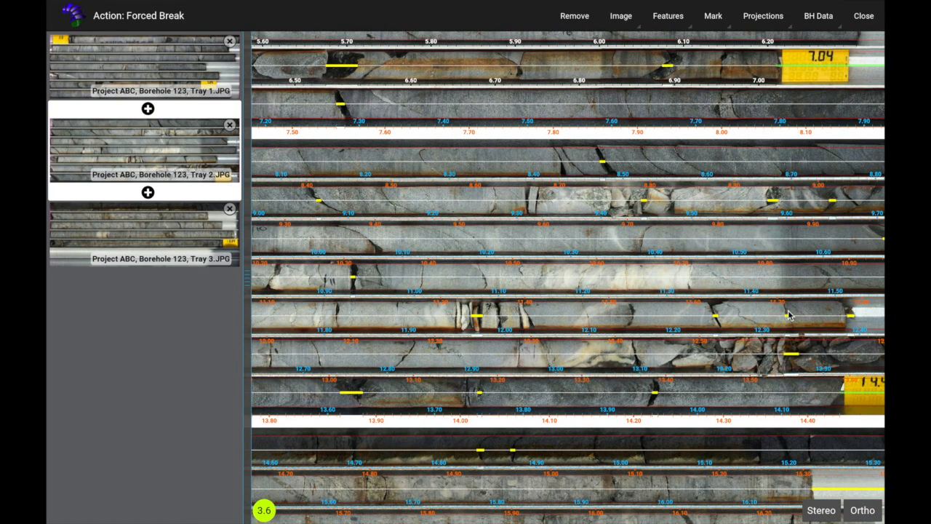
left_click(792, 355)
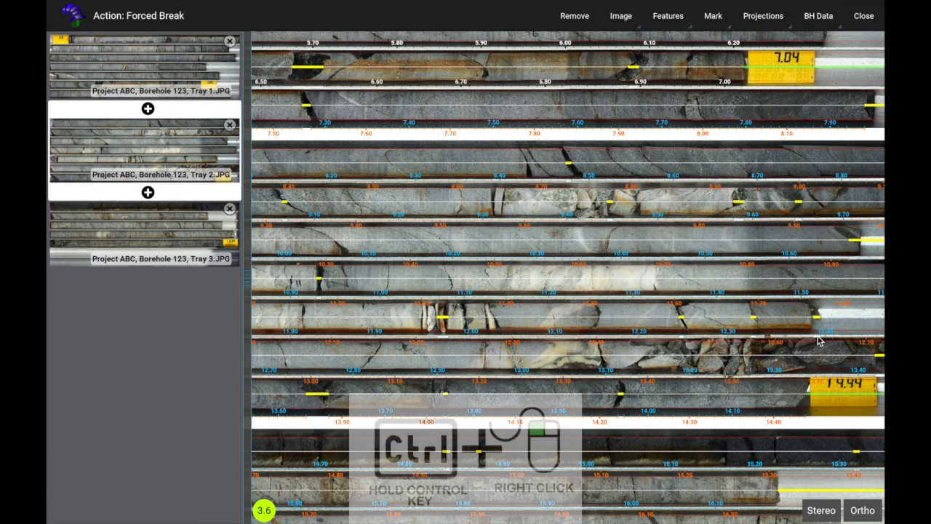
left_click_drag(829, 319, 873, 317)
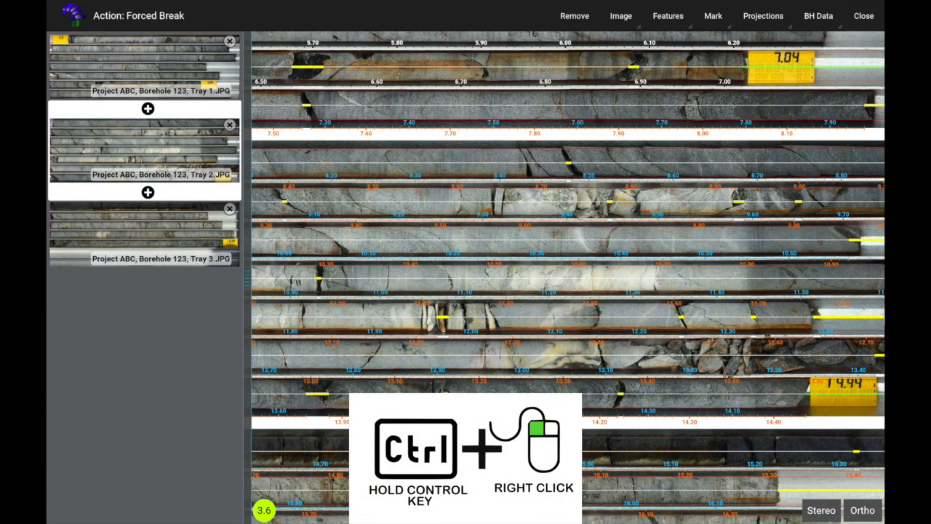
Remove the forced break on the 9.50 row and pan to the broken core near 9.40 m.
scroll(771, 207, "up", 3)
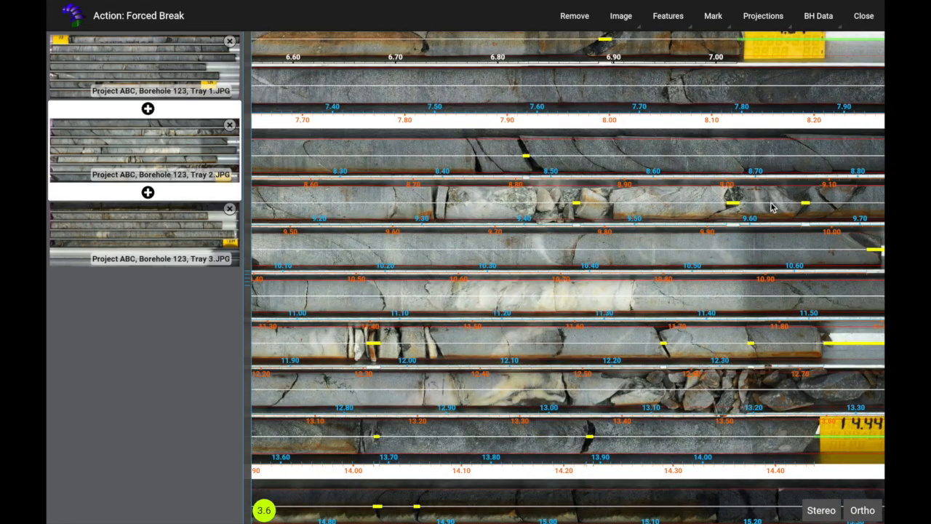
scroll(772, 209, "up", 5)
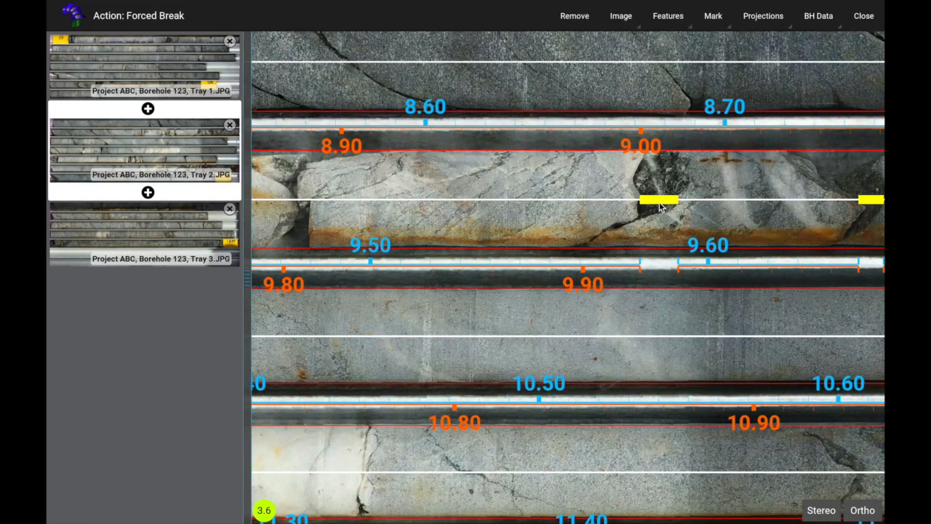
right_click(659, 204, "ctrl")
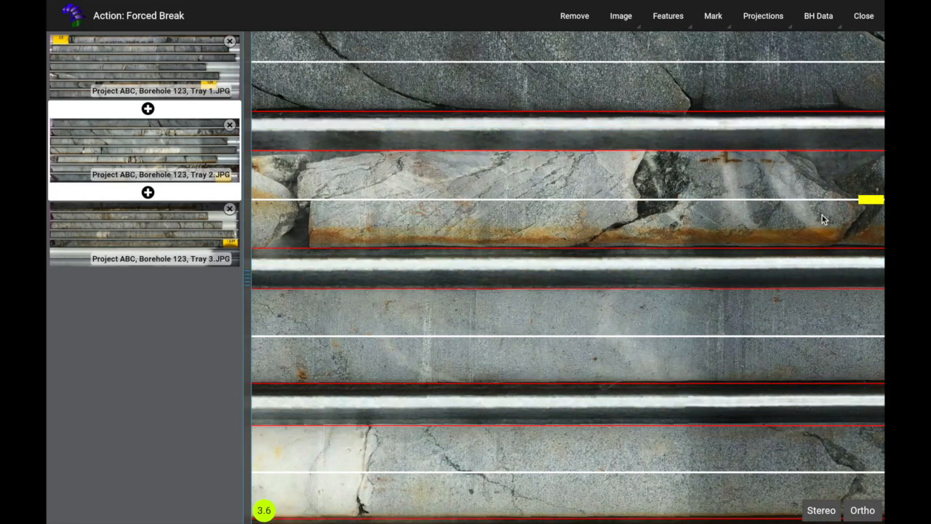
left_click_drag(756, 208, 552, 192)
left_click_drag(630, 290, 873, 273)
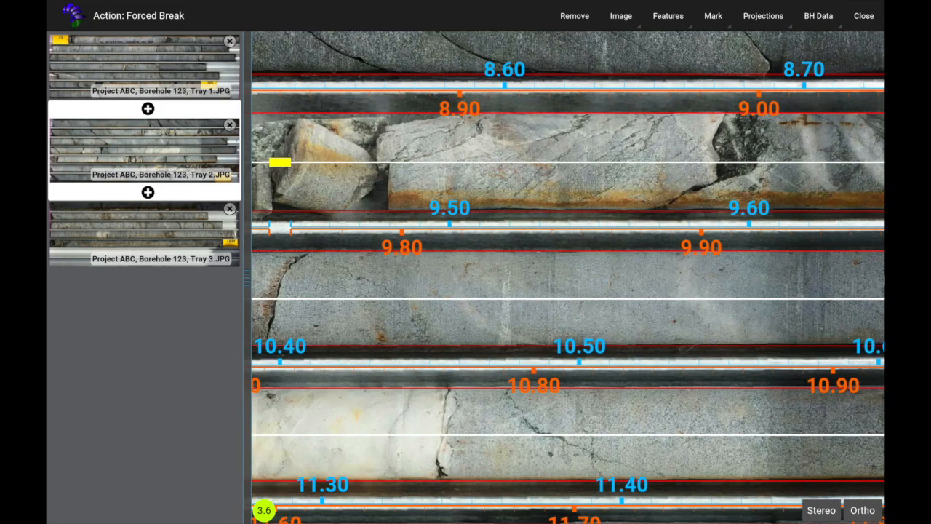
left_click_drag(349, 245, 649, 245)
left_click_drag(589, 266, 871, 267)
left_click_drag(443, 305, 538, 304)
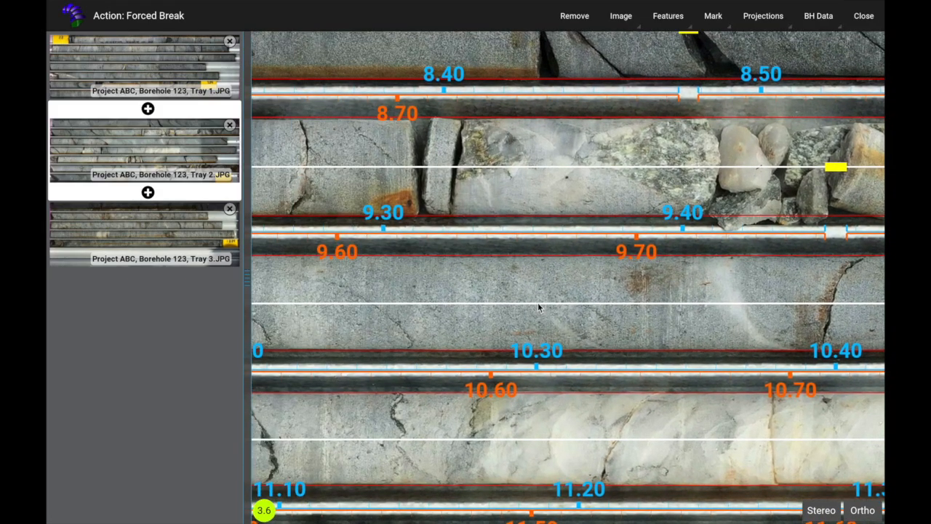
Switch to core-loss marking and mark loss on the 8.70 row and the rubble near 9.40 m.
key("l")
left_click(421, 168)
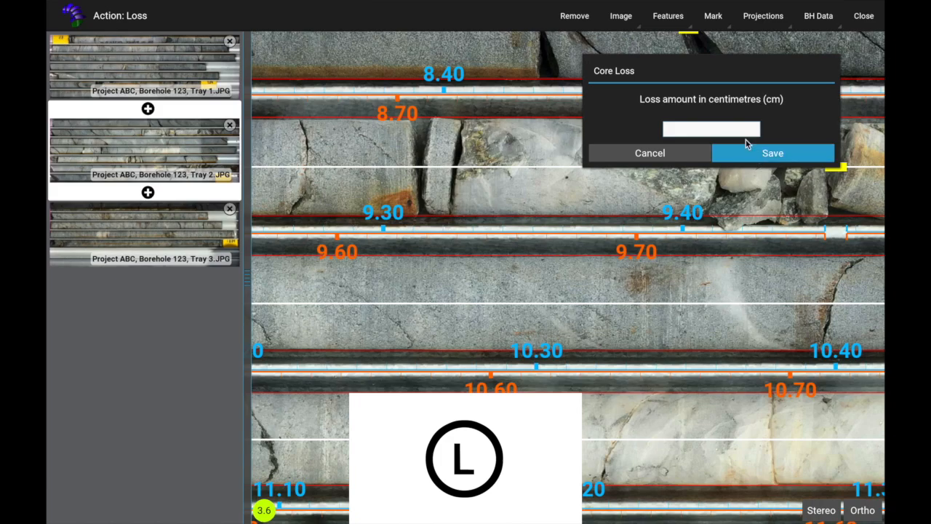
left_click(764, 153)
left_click(711, 16)
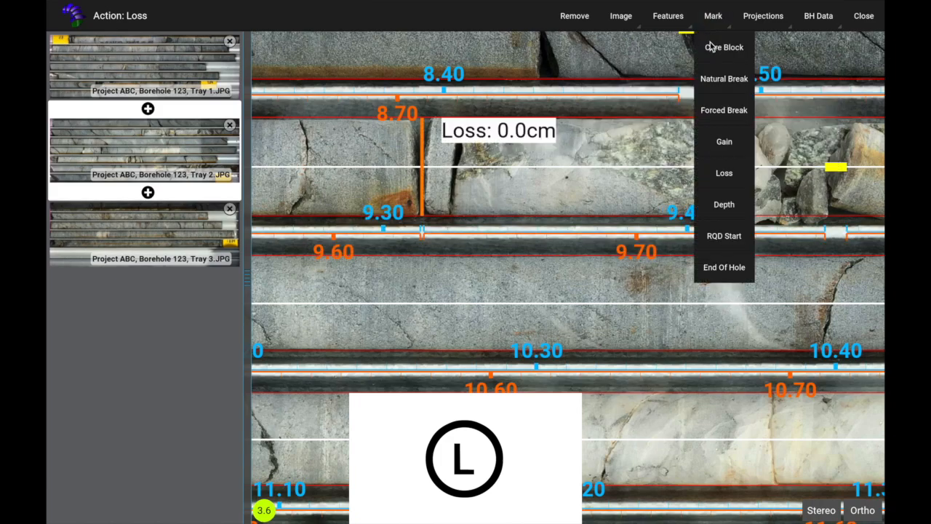
left_click(724, 173)
mouse_move(629, 298)
left_mouse_down()
mouse_move(748, 189)
mouse_move(799, 225)
mouse_move(640, 320)
mouse_move(556, 331)
mouse_move(445, 327)
left_mouse_up()
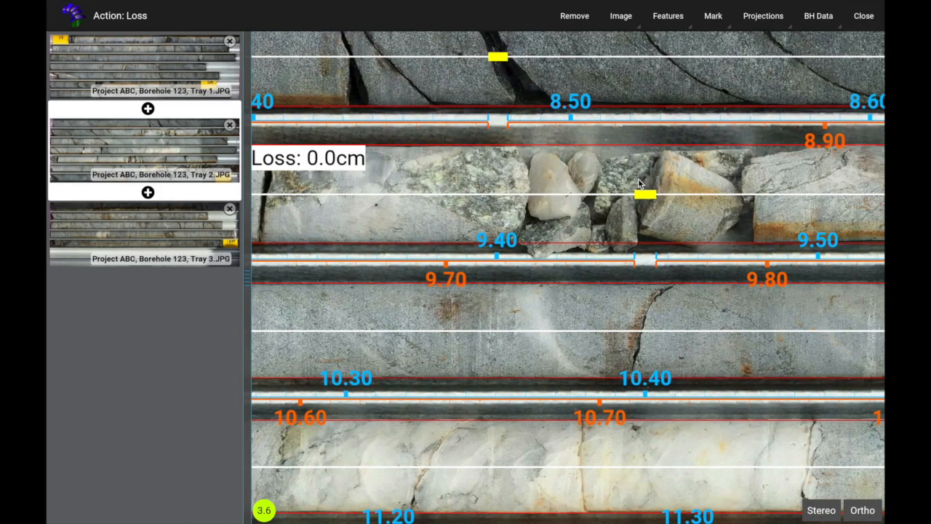
left_click(631, 193)
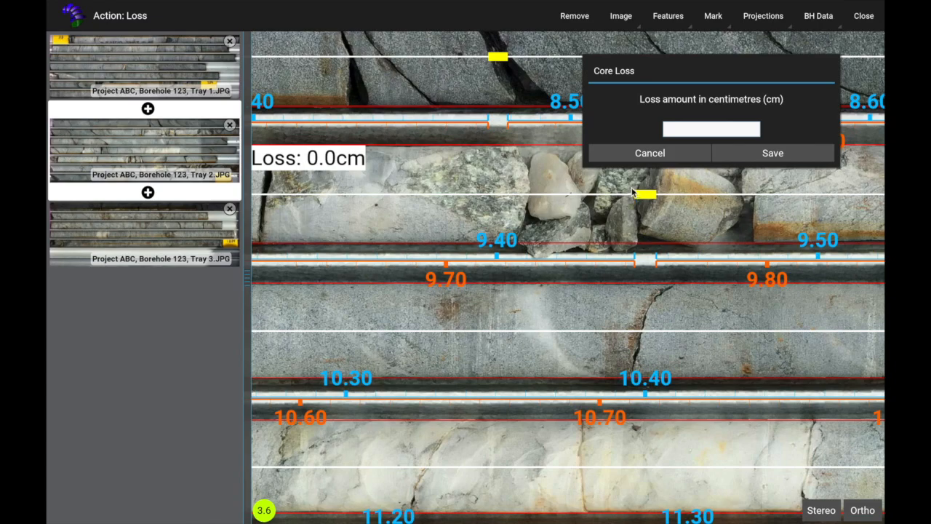
key("Return")
Place three 0.0 cm core-loss markers side by side on the broken core near 11.40 m.
left_click_drag(659, 378, 325, 153)
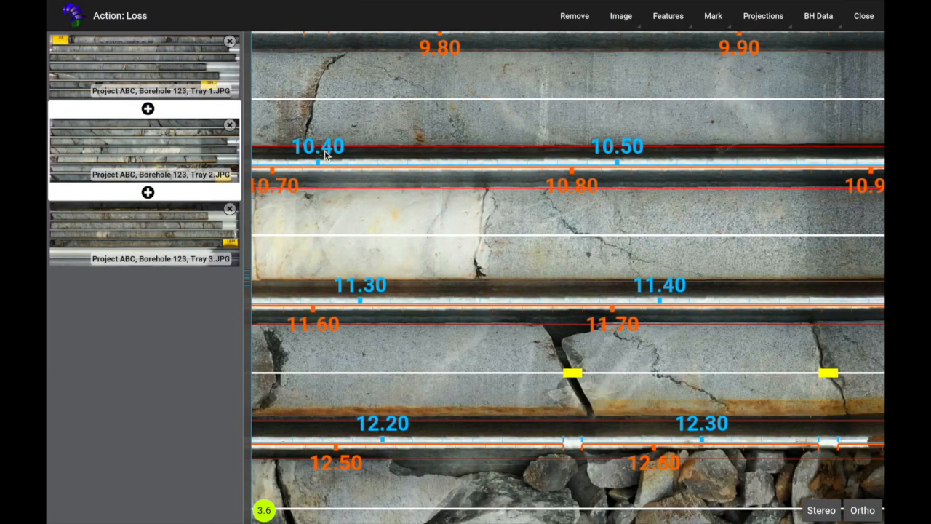
scroll(512, 210, "down", 4)
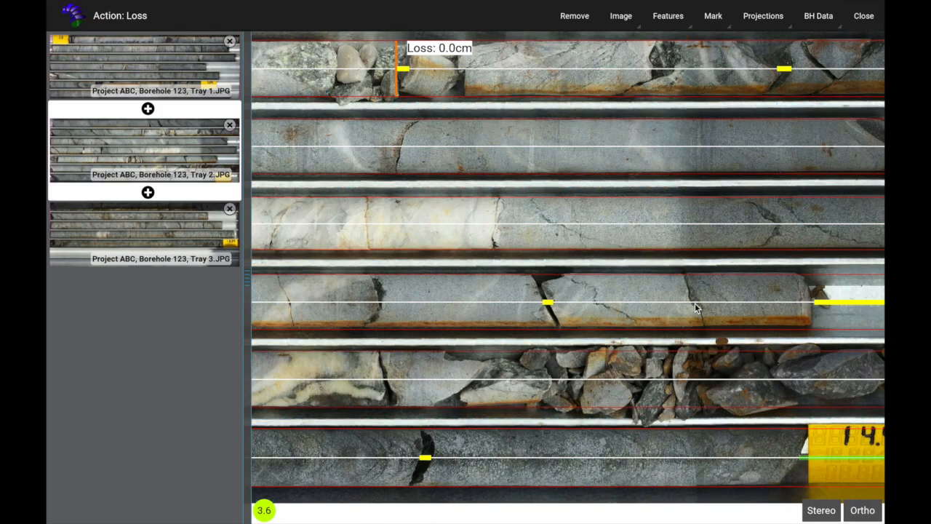
left_click_drag(694, 308, 841, 315)
left_click_drag(531, 243, 707, 214)
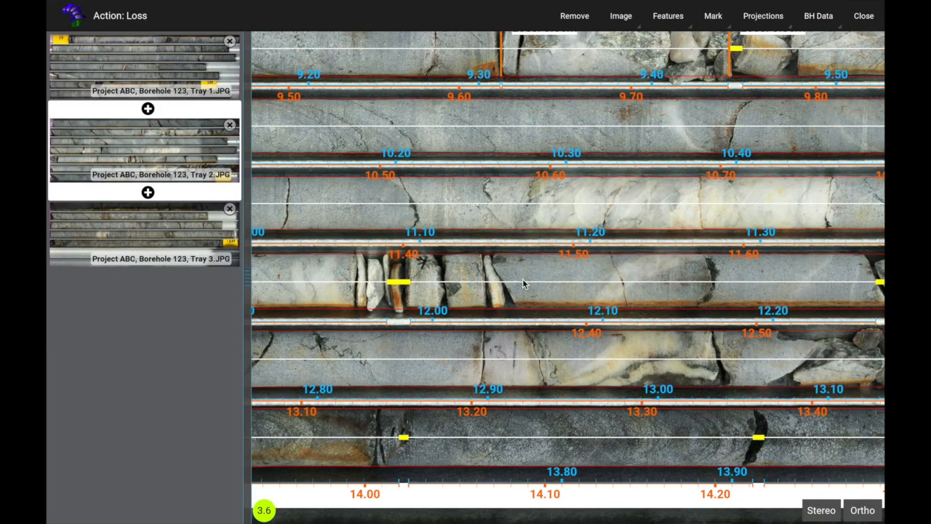
left_click(393, 285)
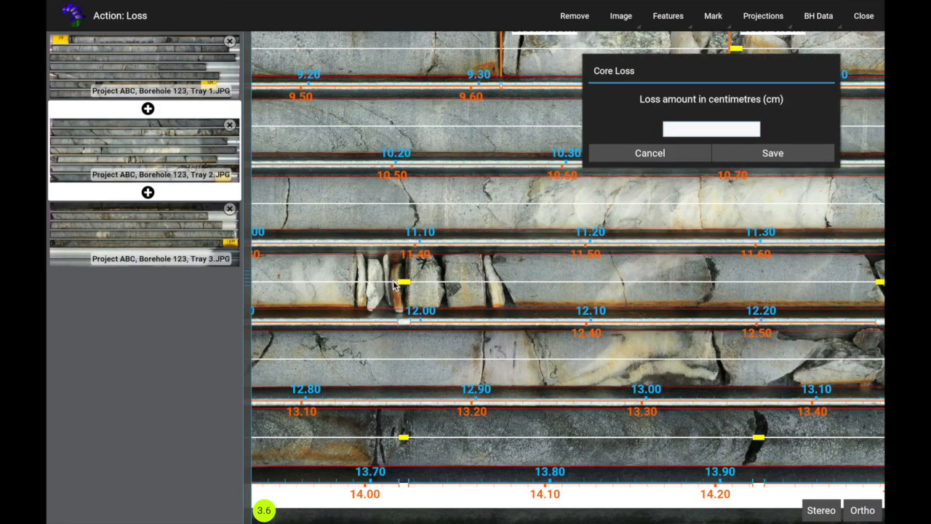
key("Return")
left_click(446, 286)
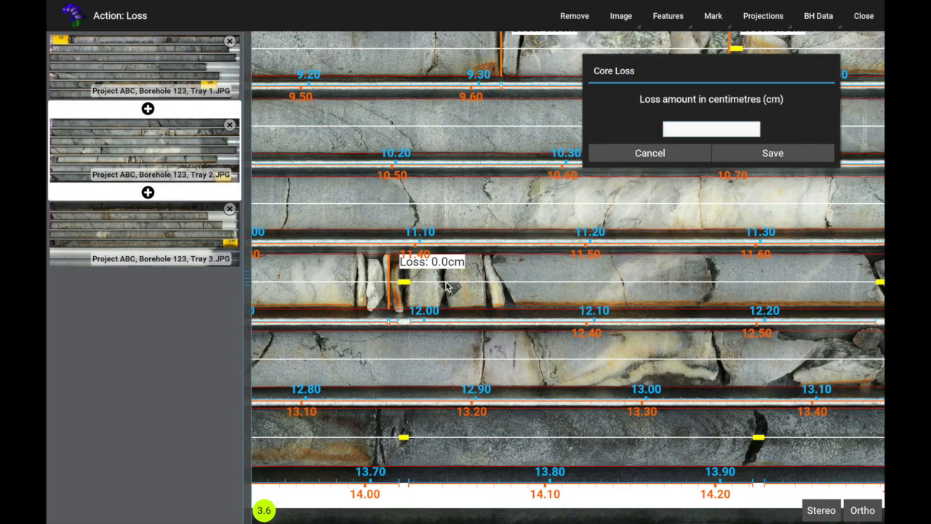
key("Return")
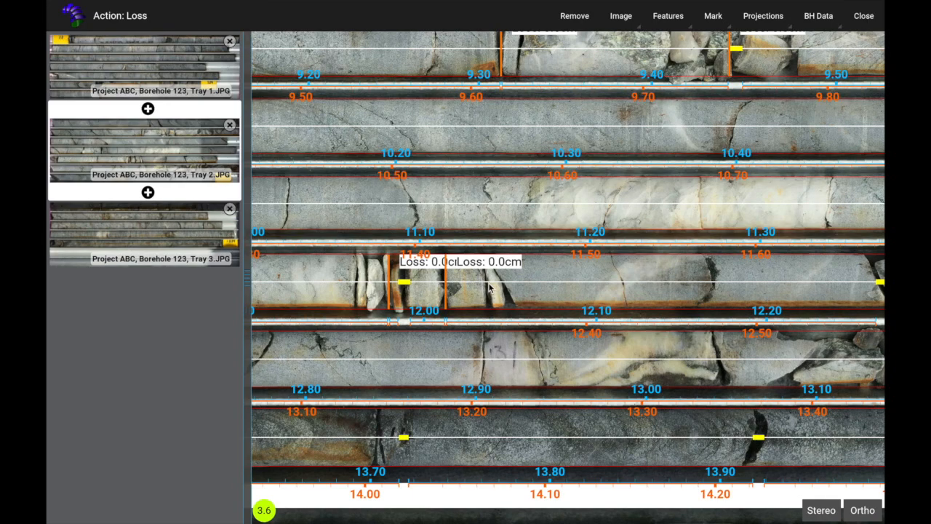
left_click(487, 286)
key("Return")
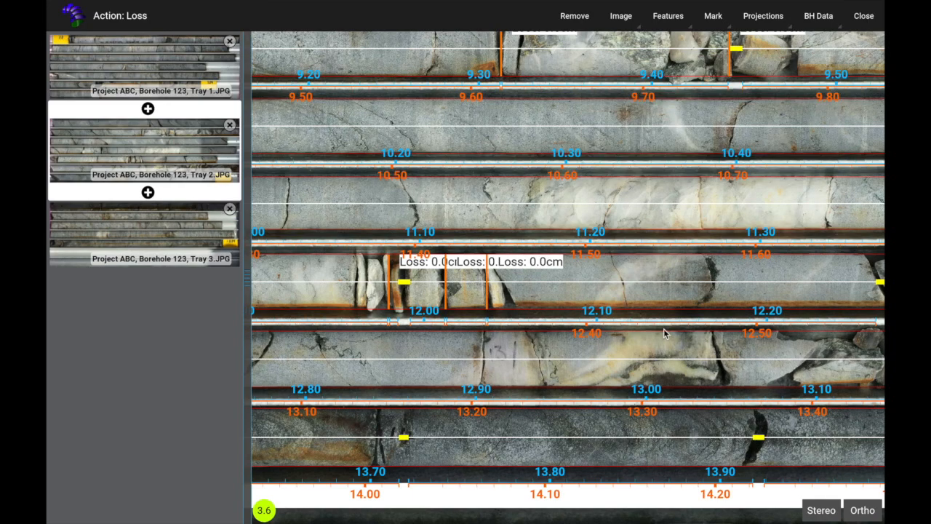
Change the rightmost, middle and first loss markers near 11.40 m to 10 cm each.
scroll(334, 276, "down", 1)
left_click_drag(334, 273, 198, 287)
left_click_drag(254, 276, 878, 349)
right_click(581, 286)
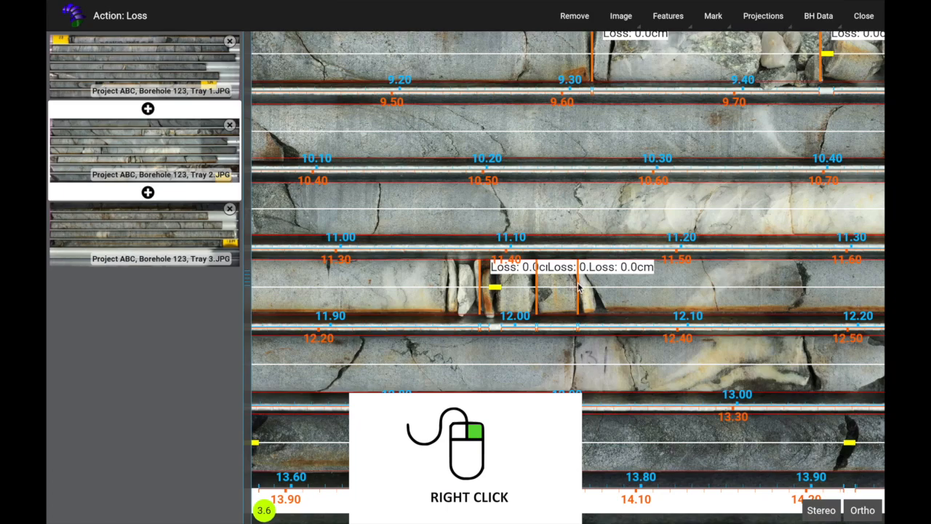
type("10")
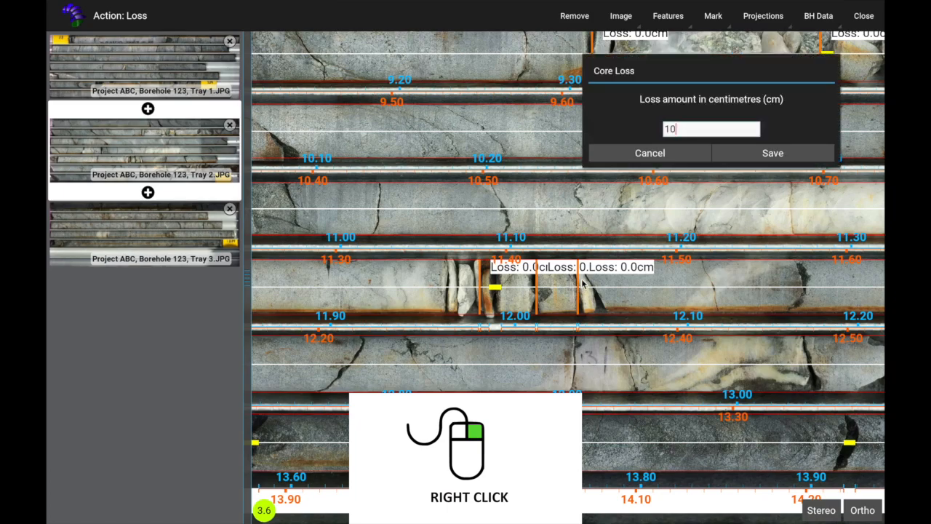
key("Return")
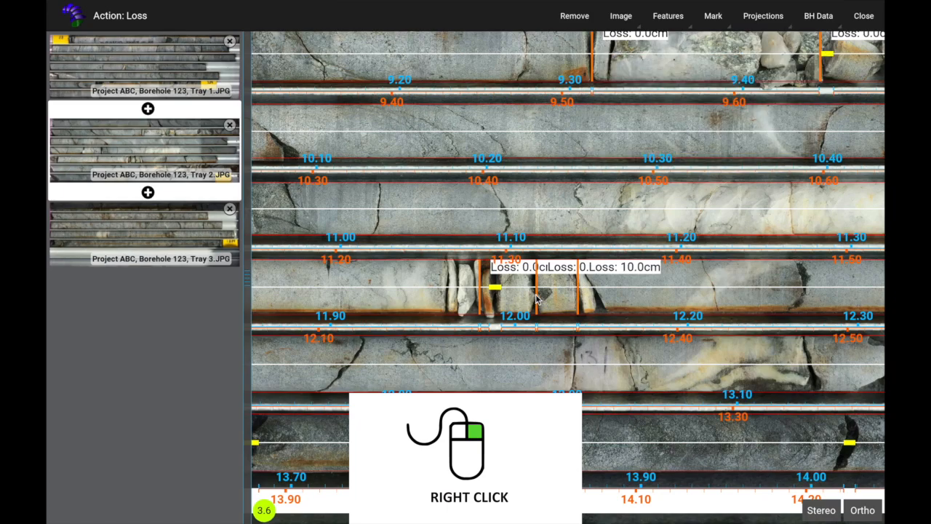
right_click(537, 298)
type("10")
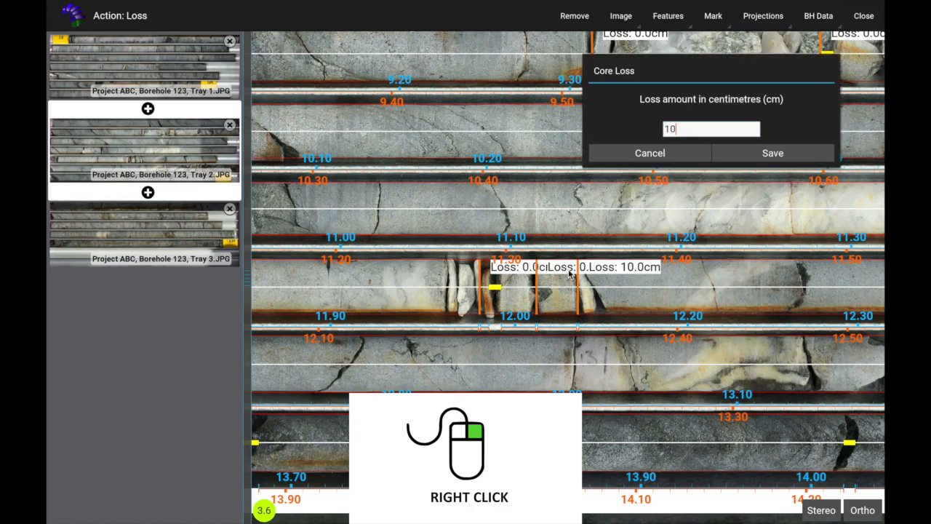
key("Return")
right_click(480, 285)
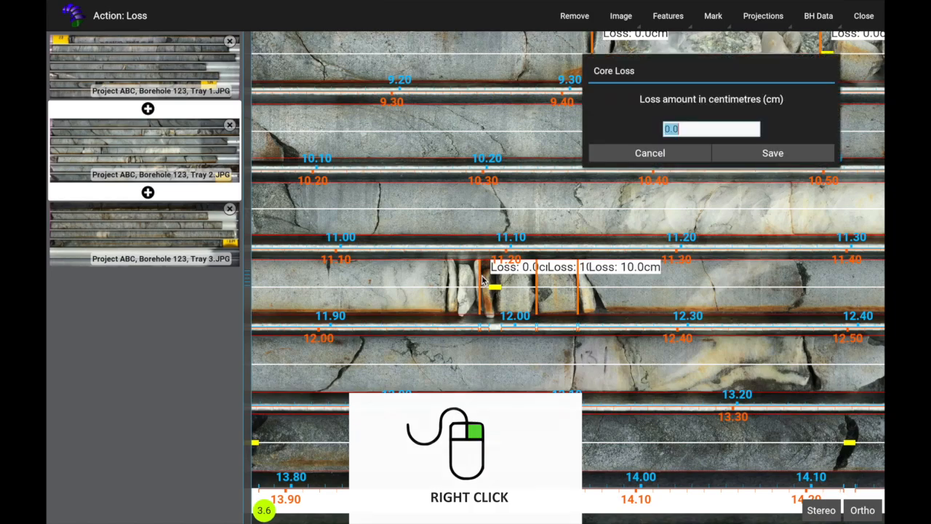
type("10")
key("Return")
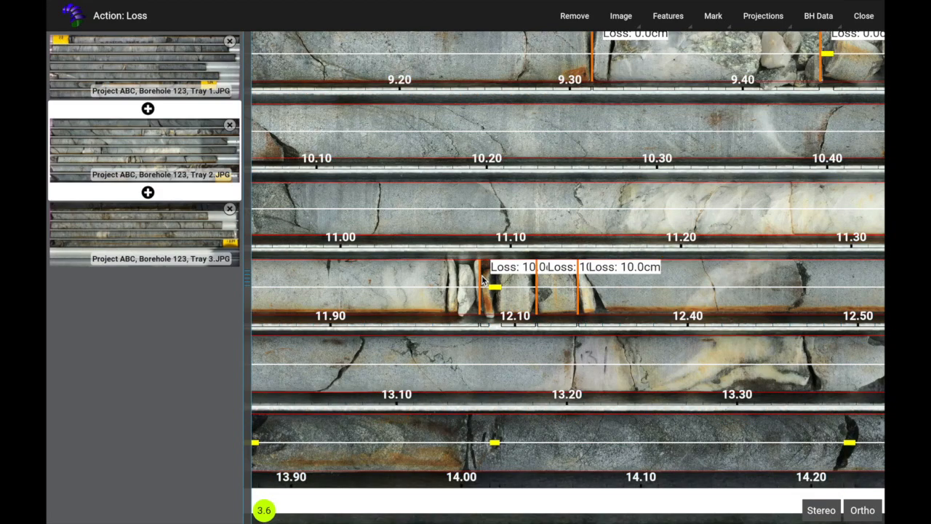
Remove the stray yellow mark in the 14.00 m row of Tray 2.
scroll(586, 128, "down", 5)
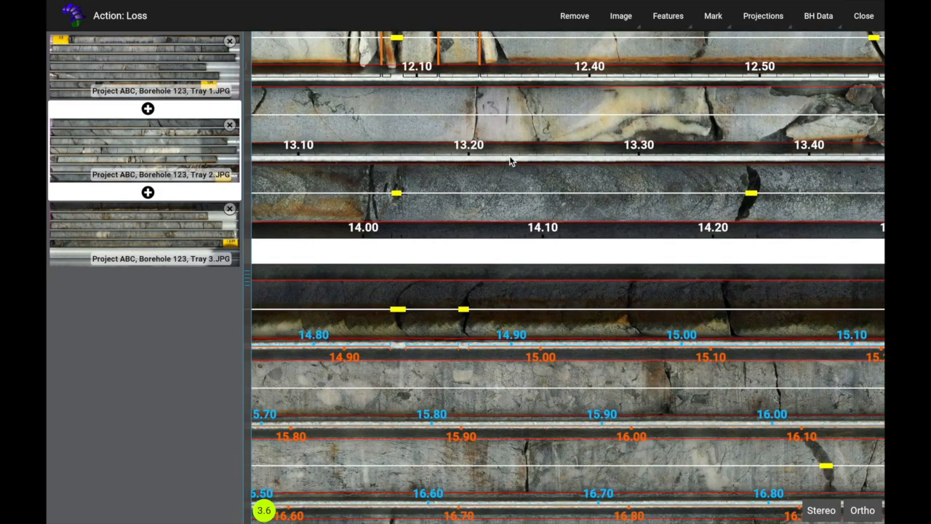
left_click(399, 194)
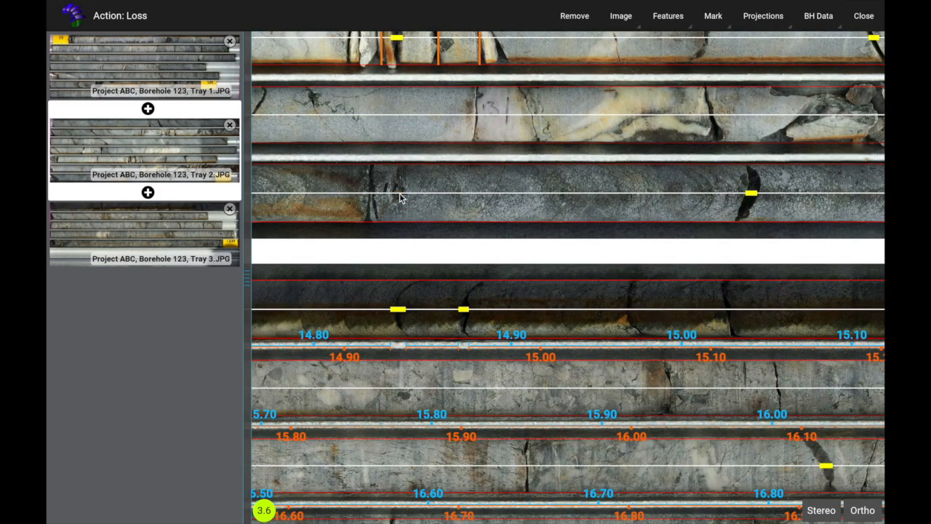
scroll(440, 283, "down", 6)
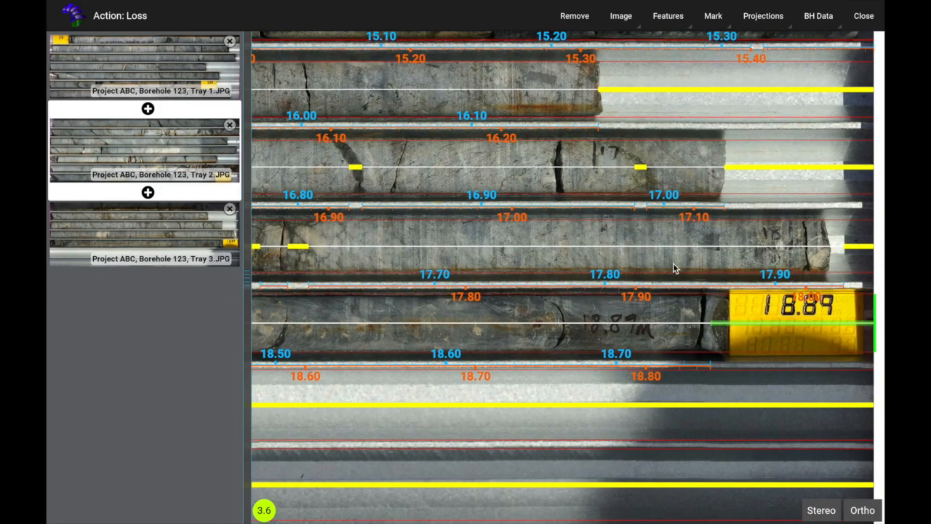
left_click_drag(676, 268, 494, 245)
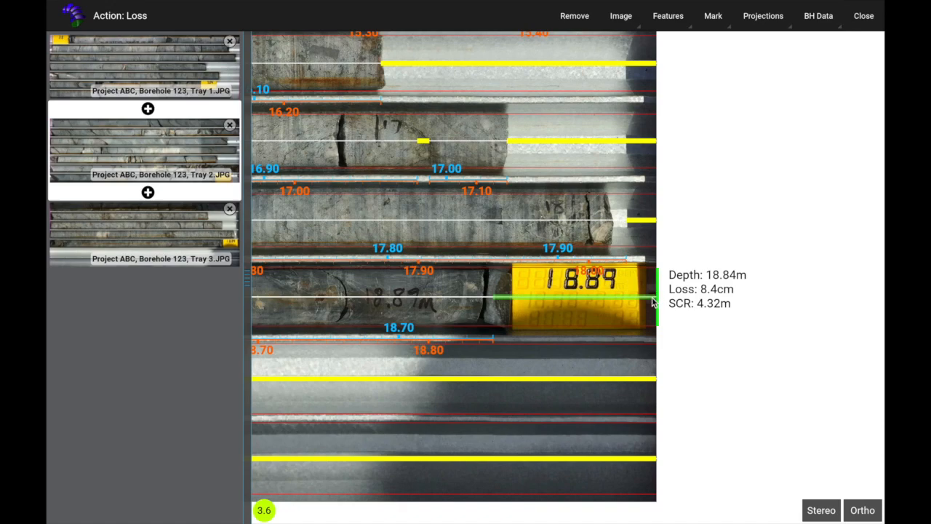
Set the Tray 2 run end depth to 18.89 m and remove the small yellow loss mark on row two.
left_click(652, 299)
left_click(655, 299)
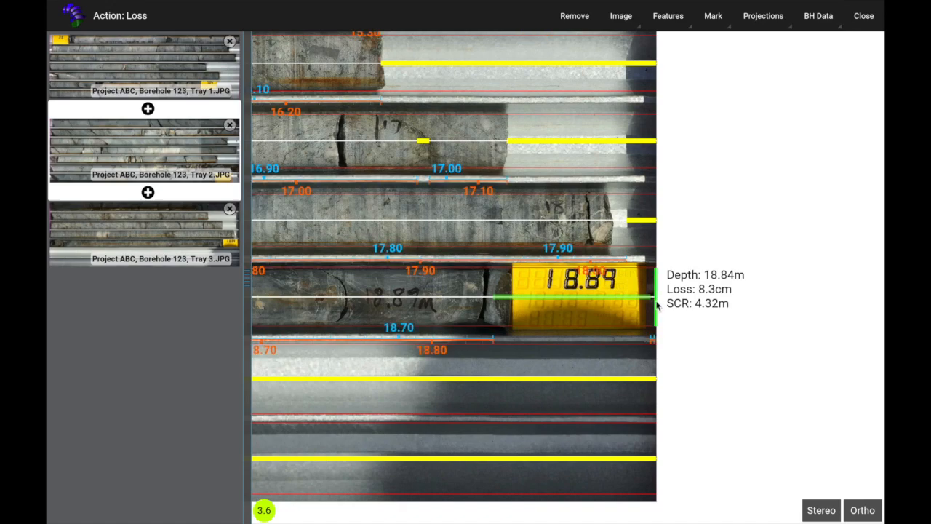
double_click(656, 304)
left_click(695, 129)
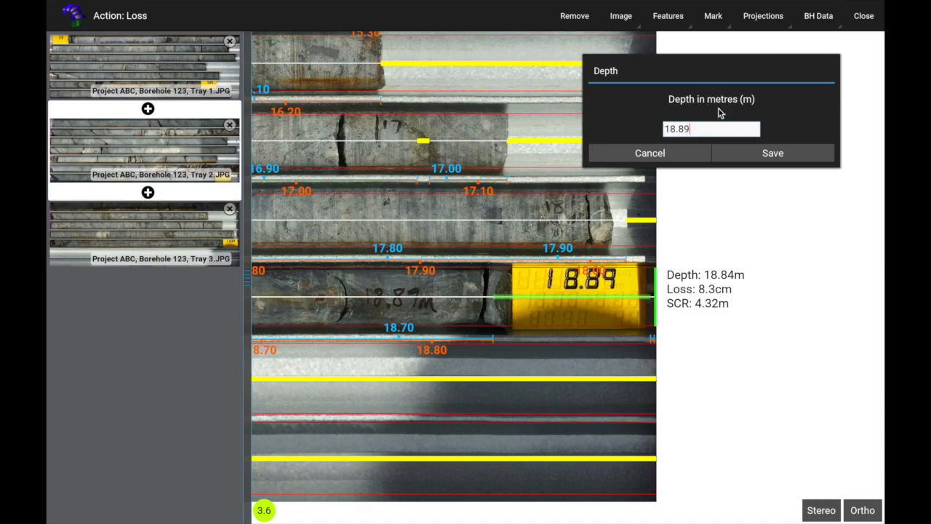
key("Return")
right_click(719, 114)
right_click(424, 142)
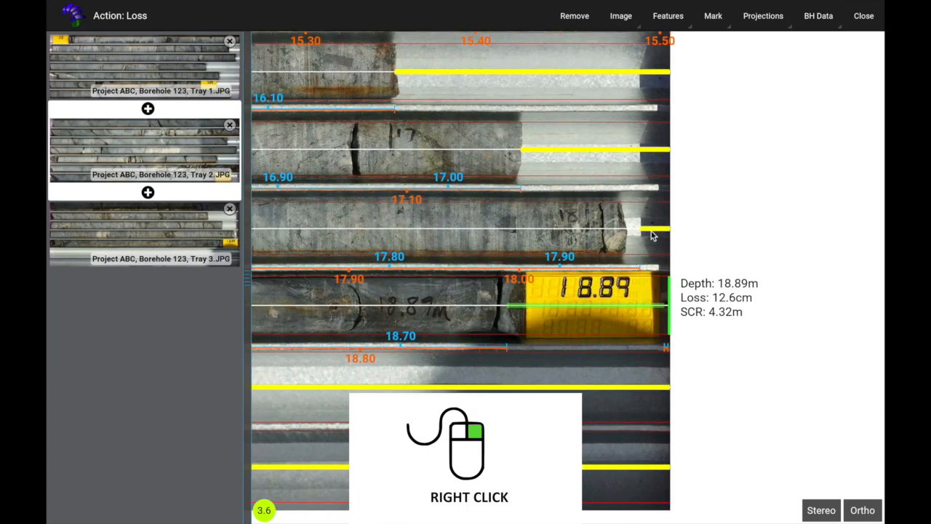
Delete the unwanted yellow loss marks from the 16.90–17.00 and shallower rows, and shorten the remaining loss bar.
left_click_drag(582, 234, 865, 288)
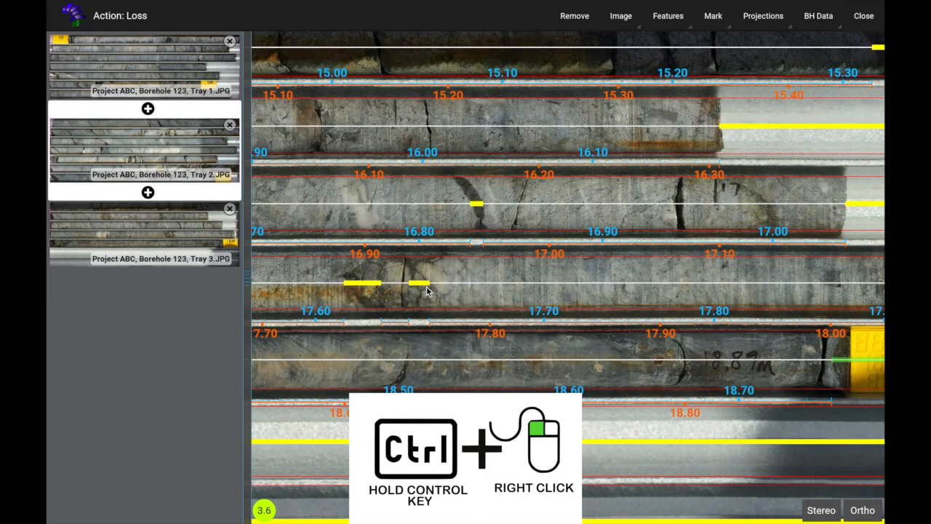
right_click(366, 284, "ctrl")
left_click_drag(604, 287, 762, 289)
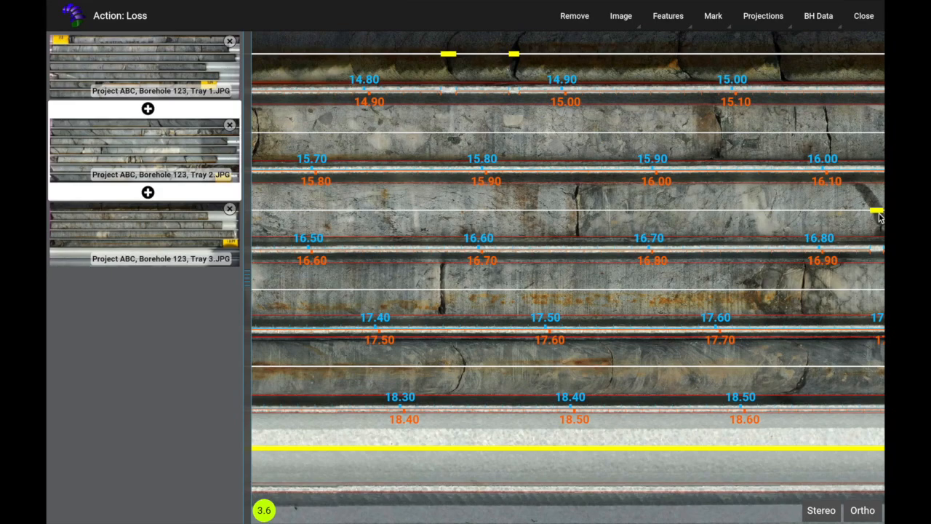
right_click(870, 212, "ctrl")
left_click_drag(465, 211, 783, 227)
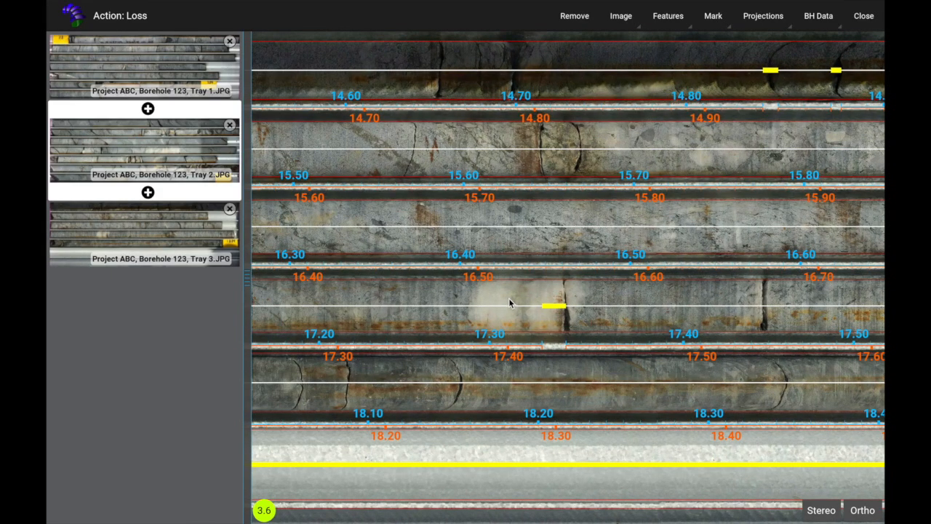
right_click(509, 303, "ctrl")
left_click_drag(431, 224, 714, 237)
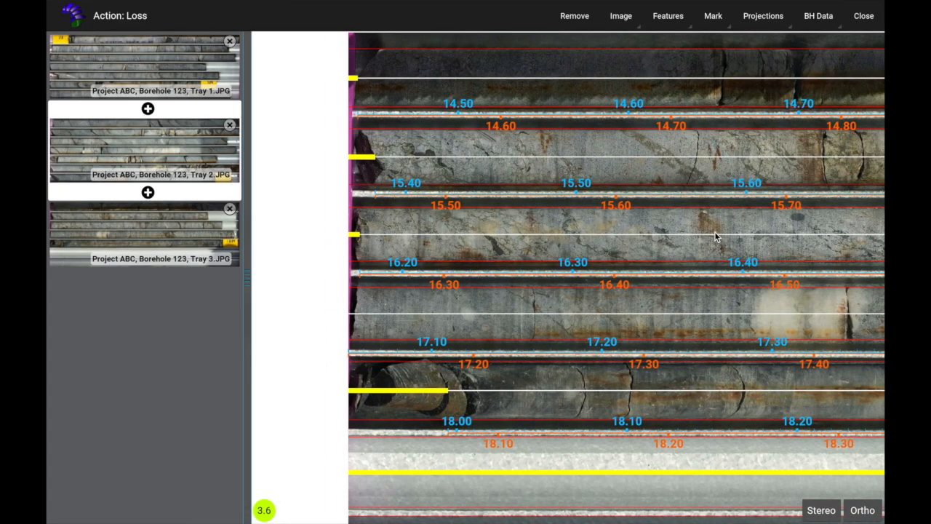
left_click_drag(447, 391, 378, 391)
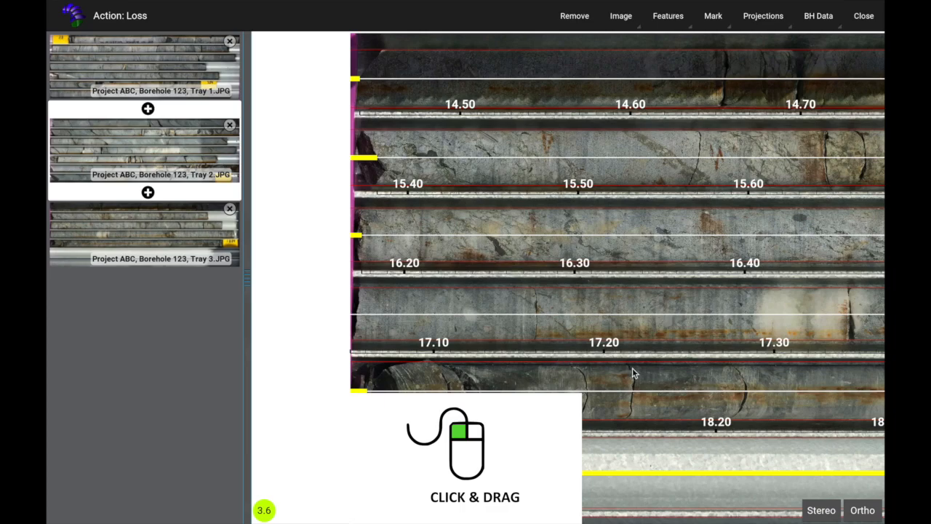
left_click_drag(694, 305, 435, 364)
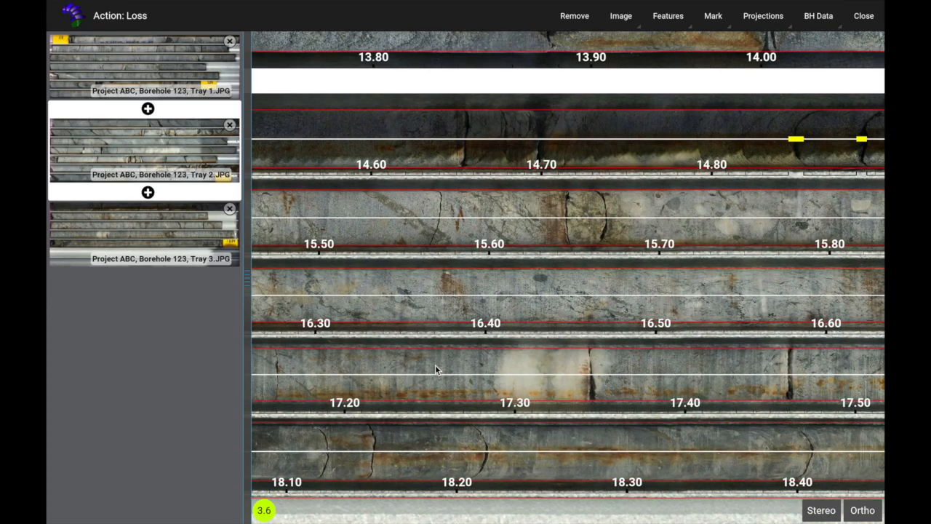